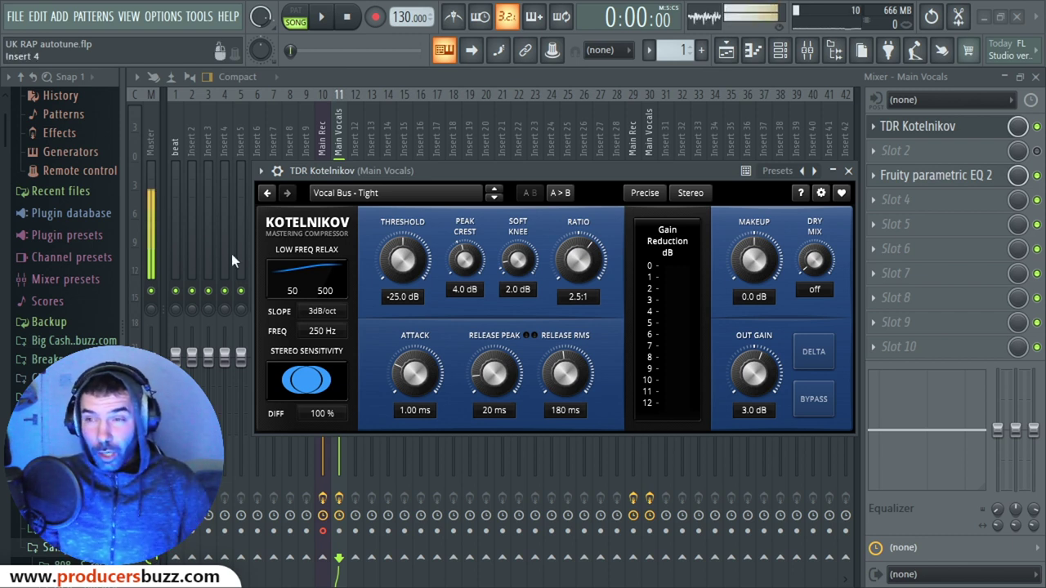
# - Play the song in the playlist from around bar 8 through the vocal clips on Track 2 and stop playback
pyautogui.moveTo(380, 168); pyautogui.dragTo(381, 153)
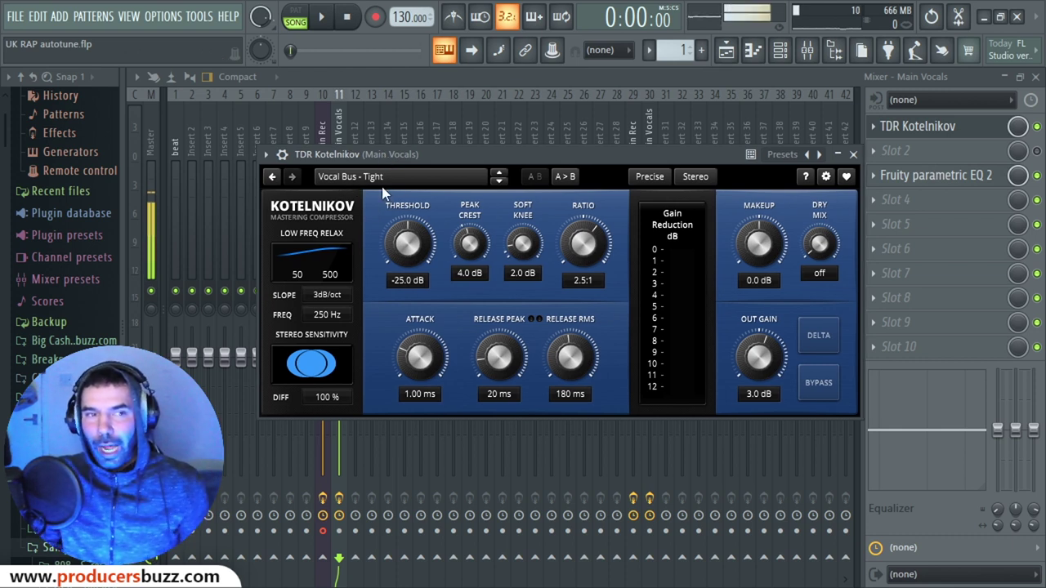
pyautogui.click(1036, 79)
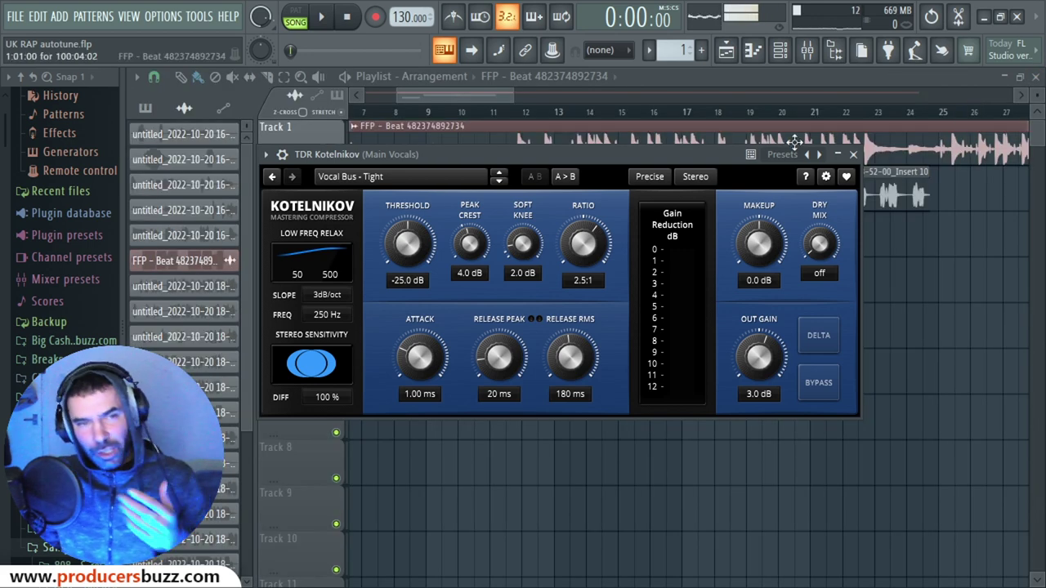
pyautogui.click(462, 118)
pyautogui.press('space')
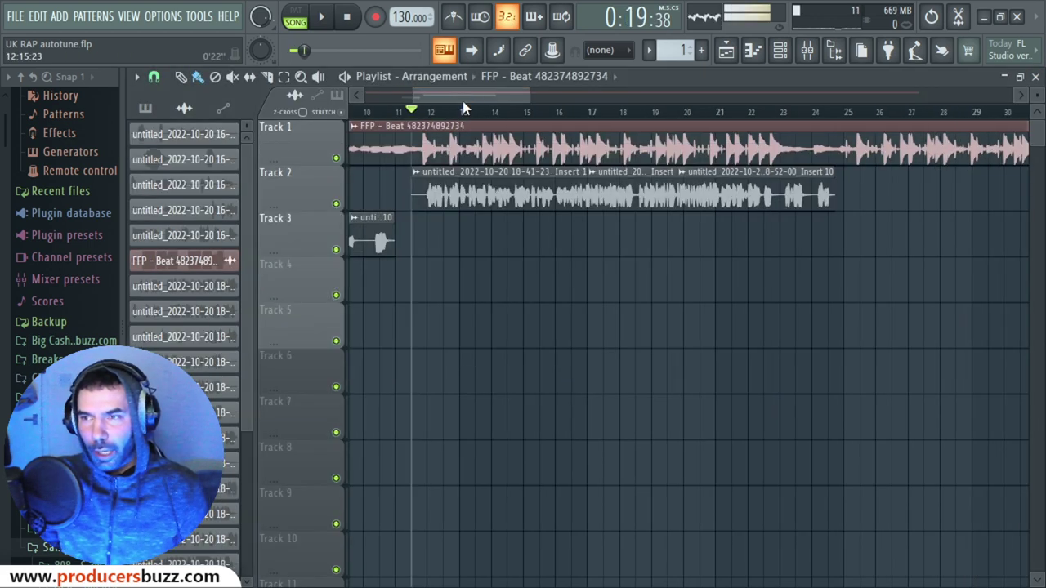
pyautogui.click(484, 111)
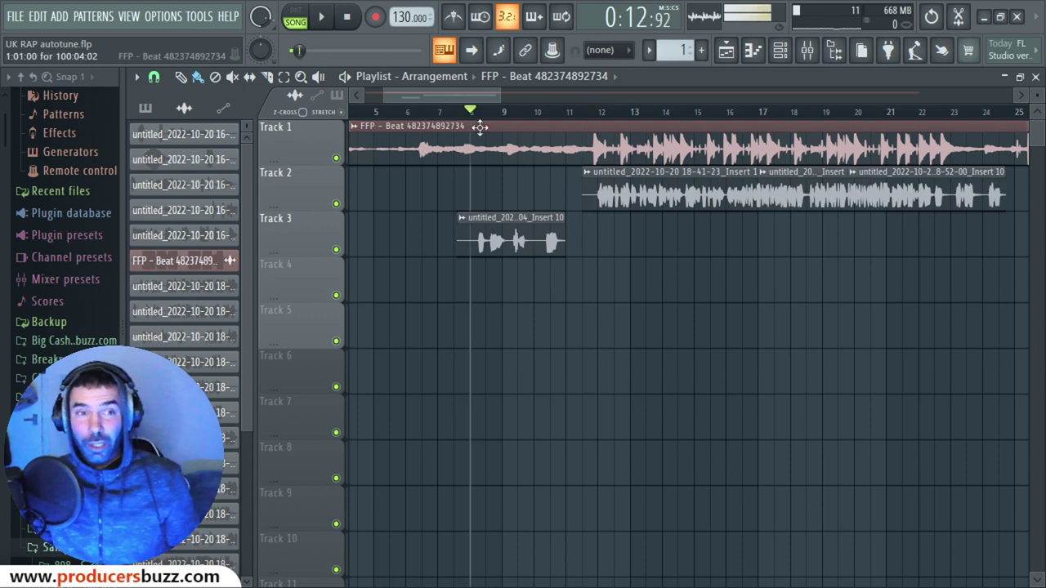
pyautogui.click(325, 20)
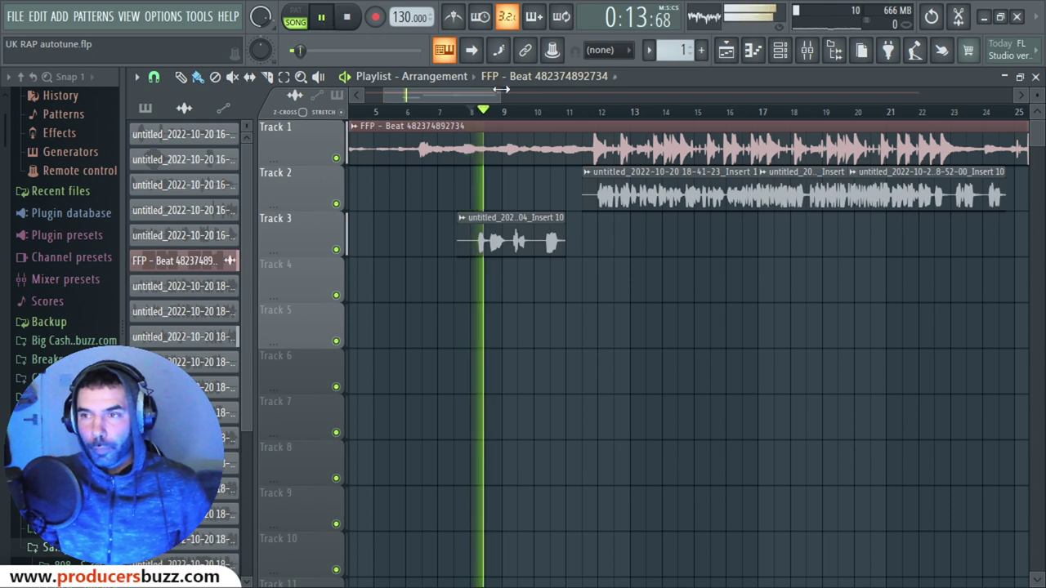
pyautogui.moveTo(474, 95); pyautogui.dragTo(484, 91)
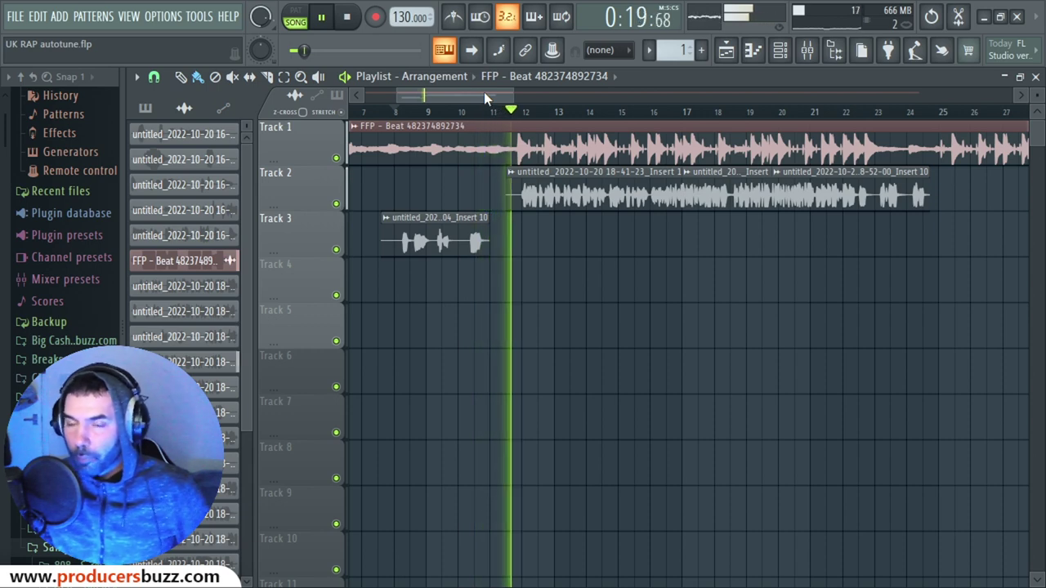
pyautogui.moveTo(513, 96); pyautogui.dragTo(478, 109)
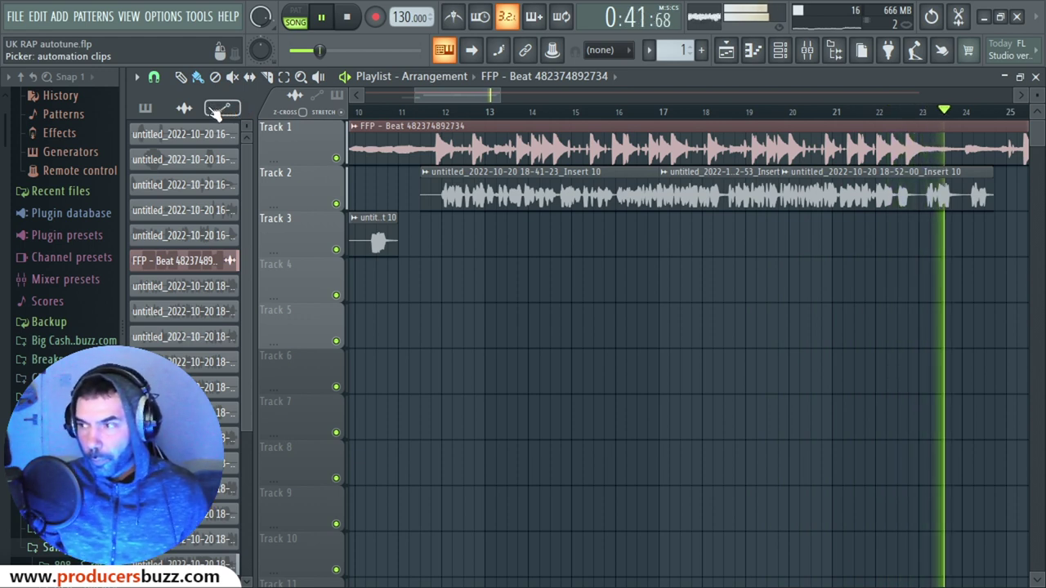
pyautogui.click(322, 17)
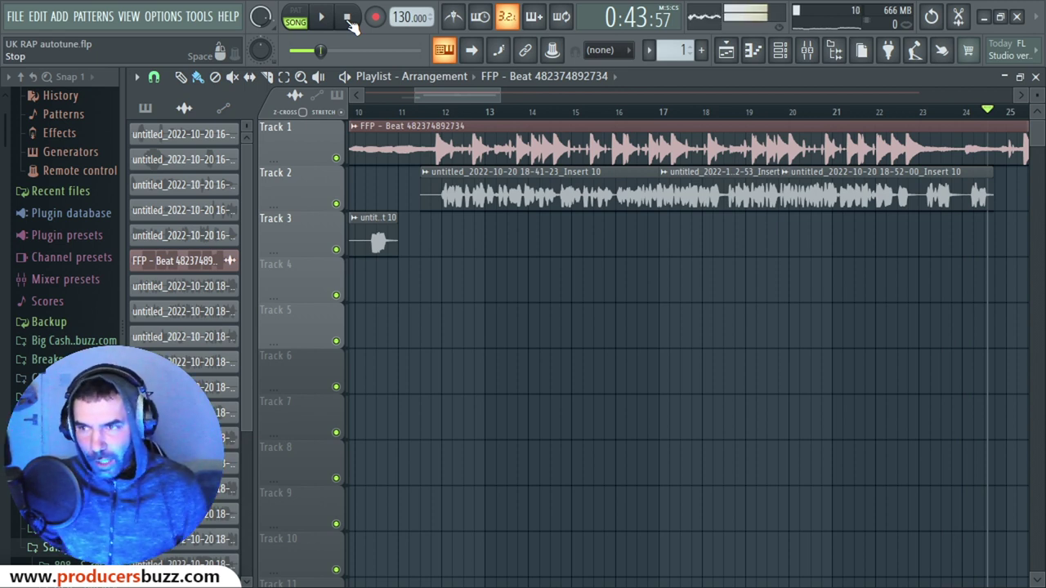
# - Place the playhead near bar 12, where the vocals on Track 2 begin, and check the mixer
pyautogui.scroll(3, 468, 98)
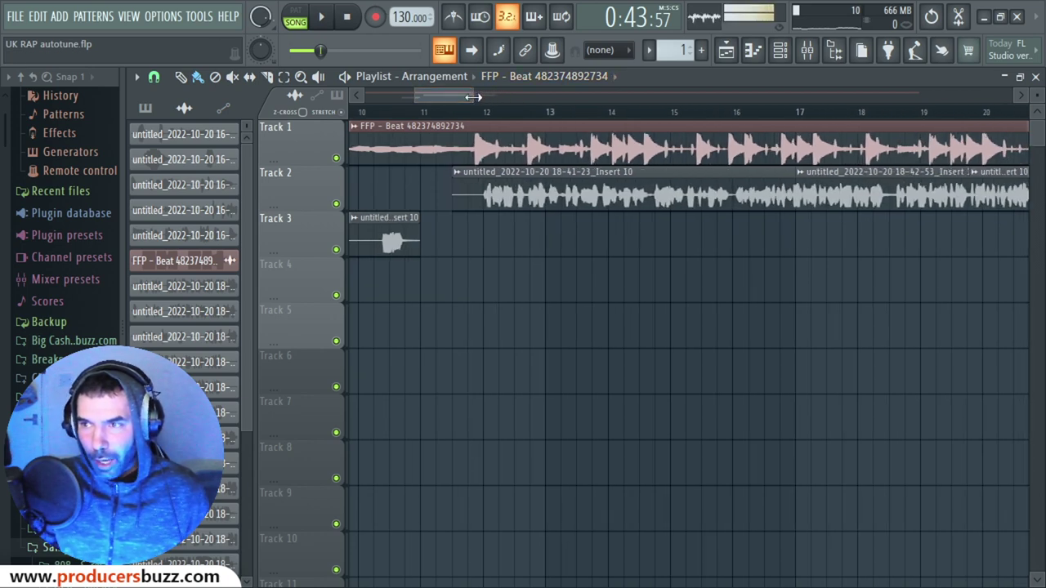
pyautogui.click(404, 111)
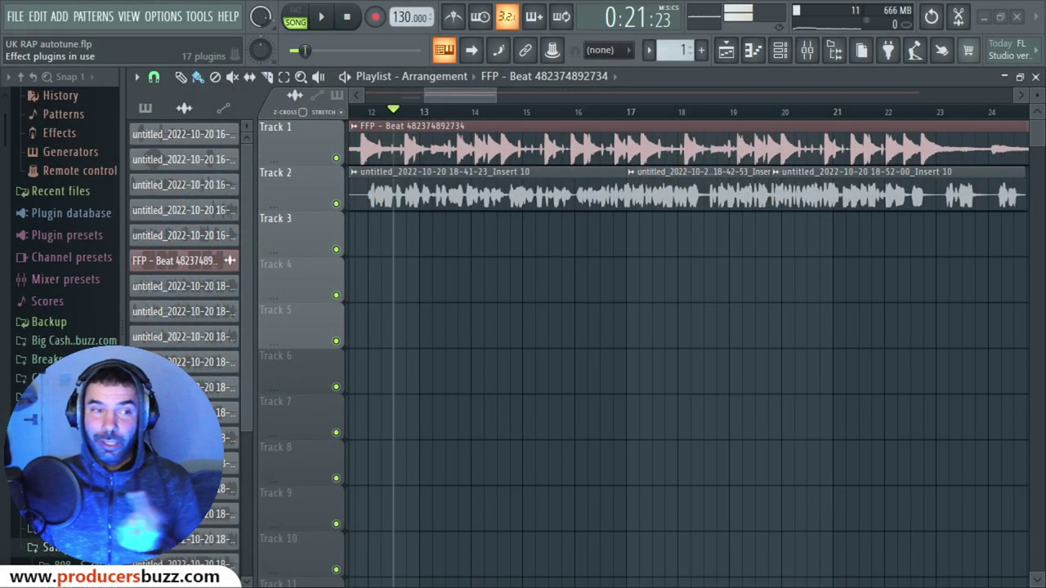
pyautogui.moveTo(412, 114); pyautogui.dragTo(369, 120)
pyautogui.moveTo(496, 91); pyautogui.dragTo(571, 93)
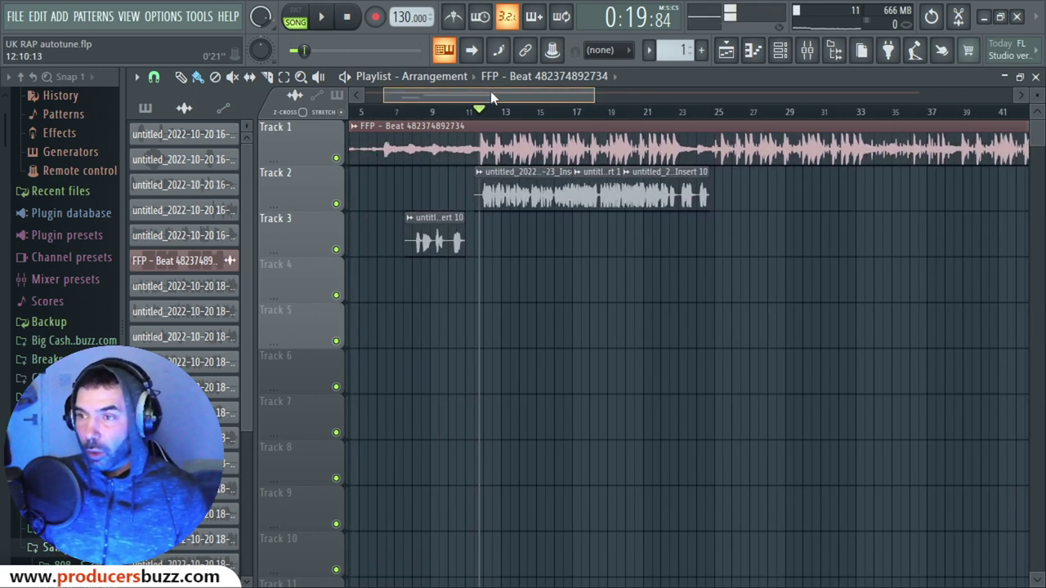
pyautogui.hscroll(-1, 621, 90)
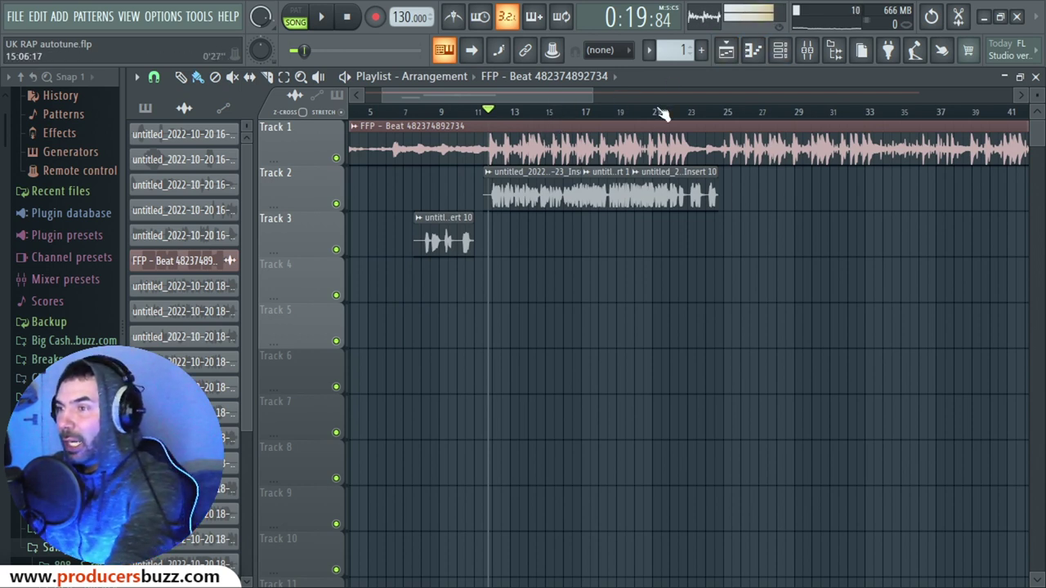
pyautogui.click(806, 52)
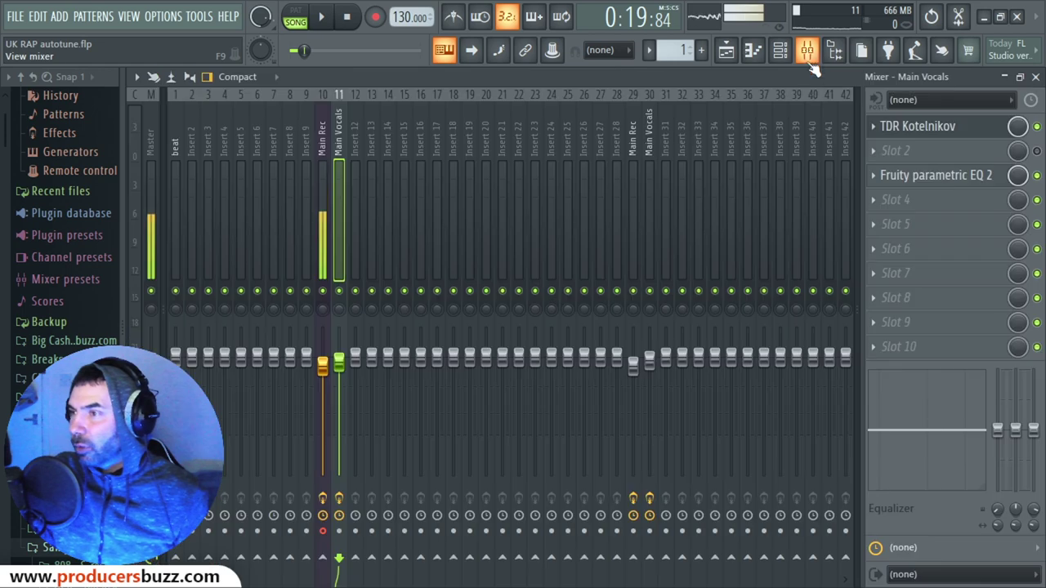
pyautogui.click(1036, 76)
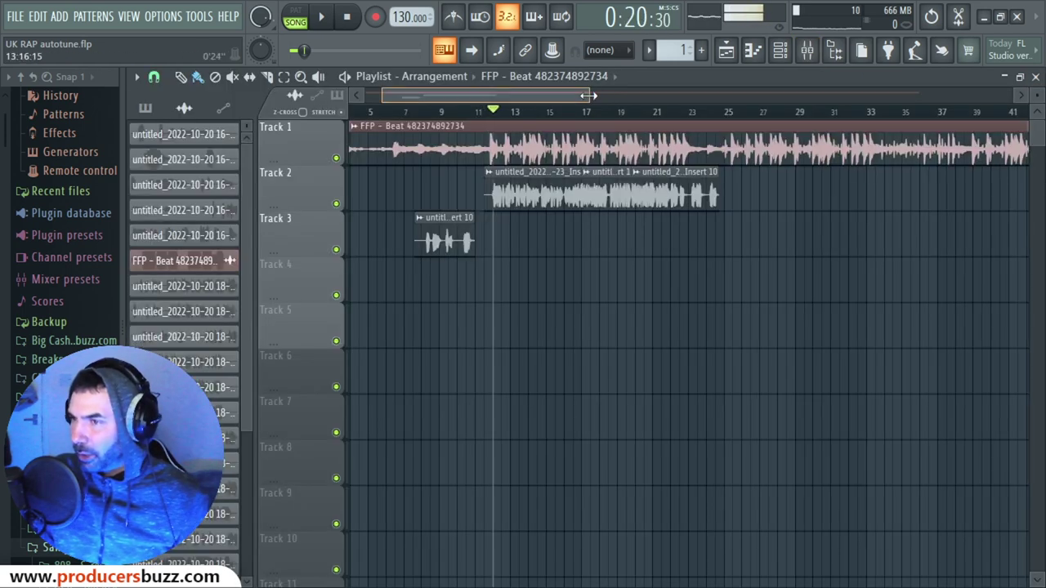
# - Briefly play the mix from the start of the vocals and mute the beat on Track 1
pyautogui.moveTo(577, 99); pyautogui.dragTo(484, 113)
pyautogui.press('space')
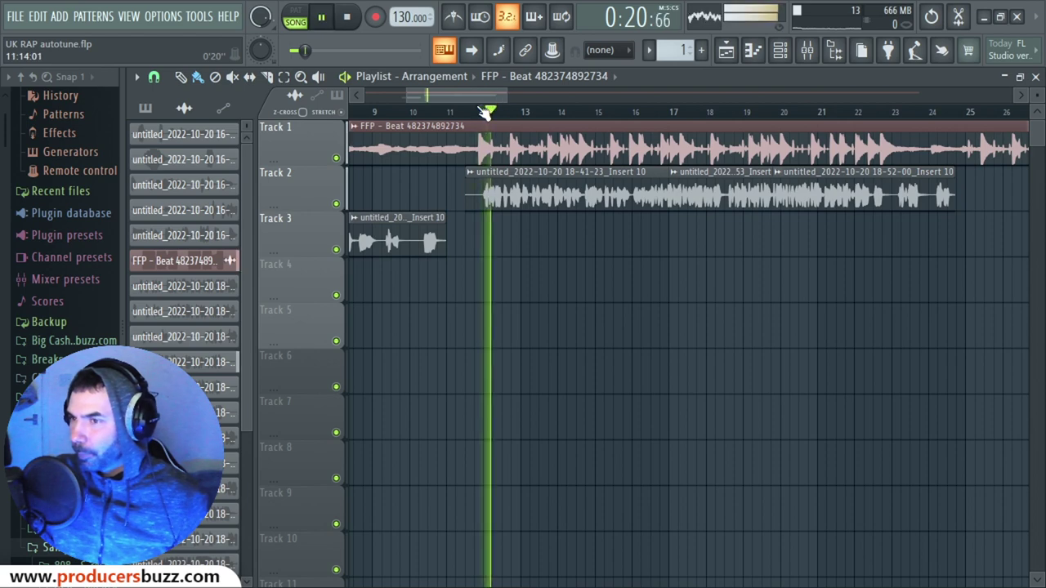
pyautogui.press('space')
pyautogui.click(335, 159)
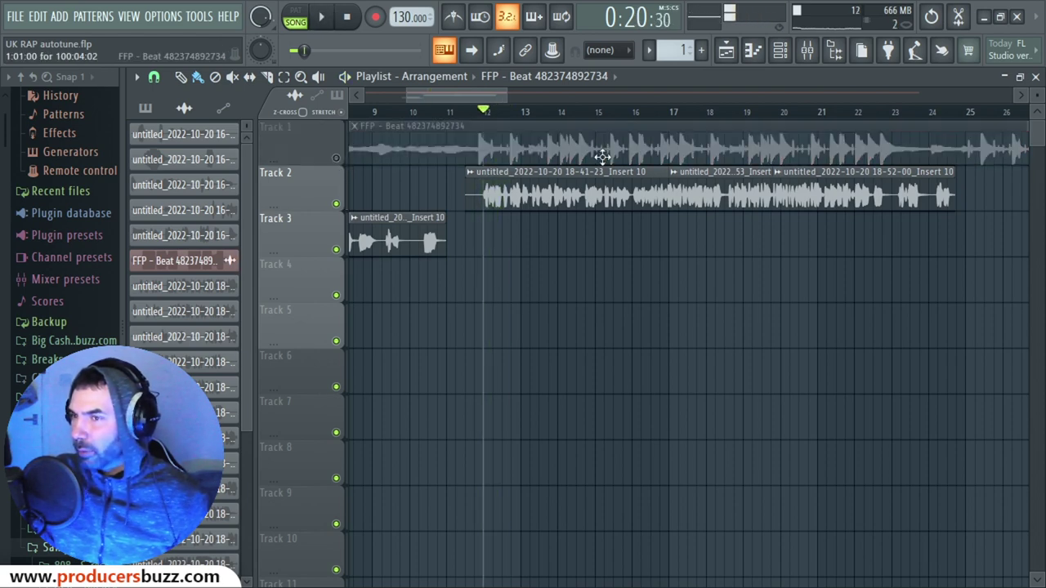
# - Play the vocals alone with TDR Kotelnikov bypassed on the Main Vocals mixer channel
pyautogui.press('space')
pyautogui.moveTo(515, 91); pyautogui.dragTo(475, 96)
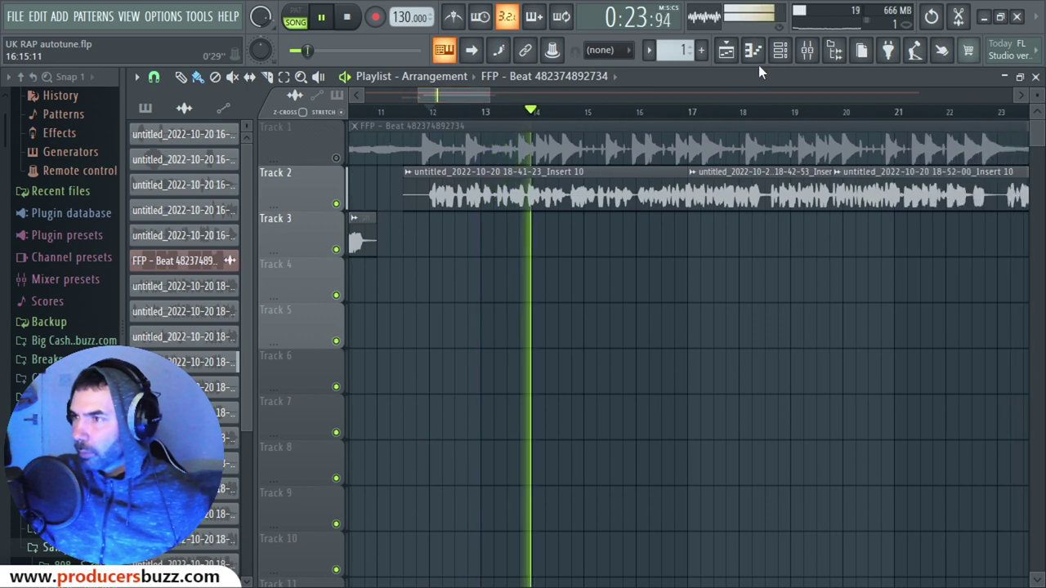
pyautogui.click(781, 51)
pyautogui.click(780, 50)
pyautogui.click(807, 50)
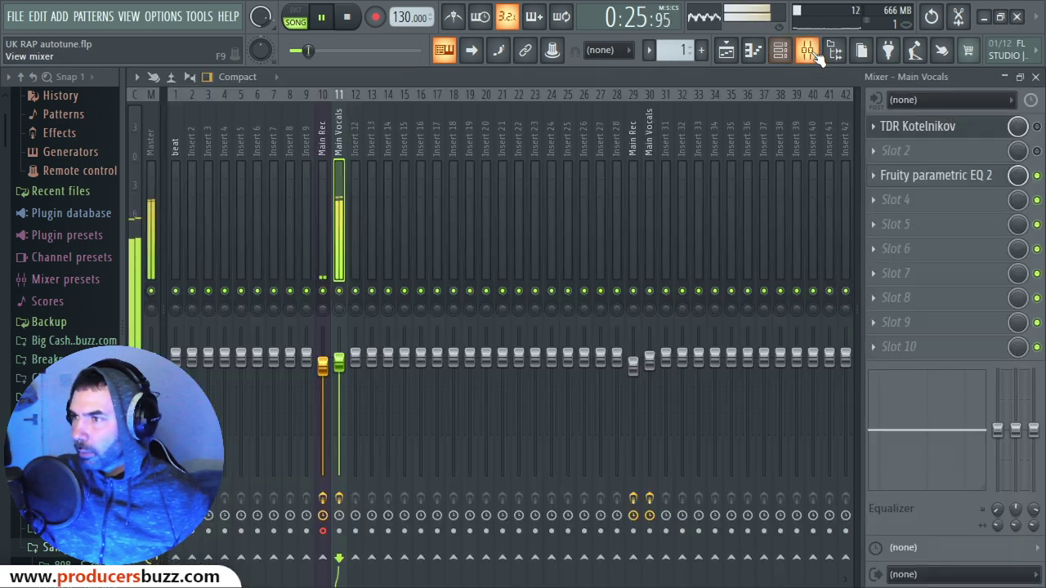
pyautogui.press('space')
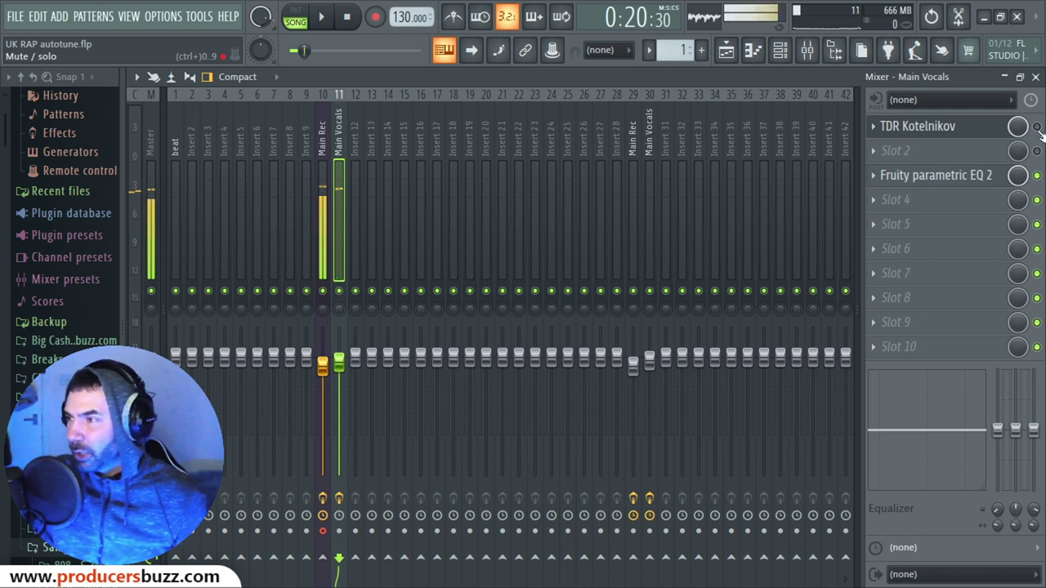
# - Play the same vocal passage again with TDR Kotelnikov enabled
pyautogui.press('space')
pyautogui.click(1036, 127)
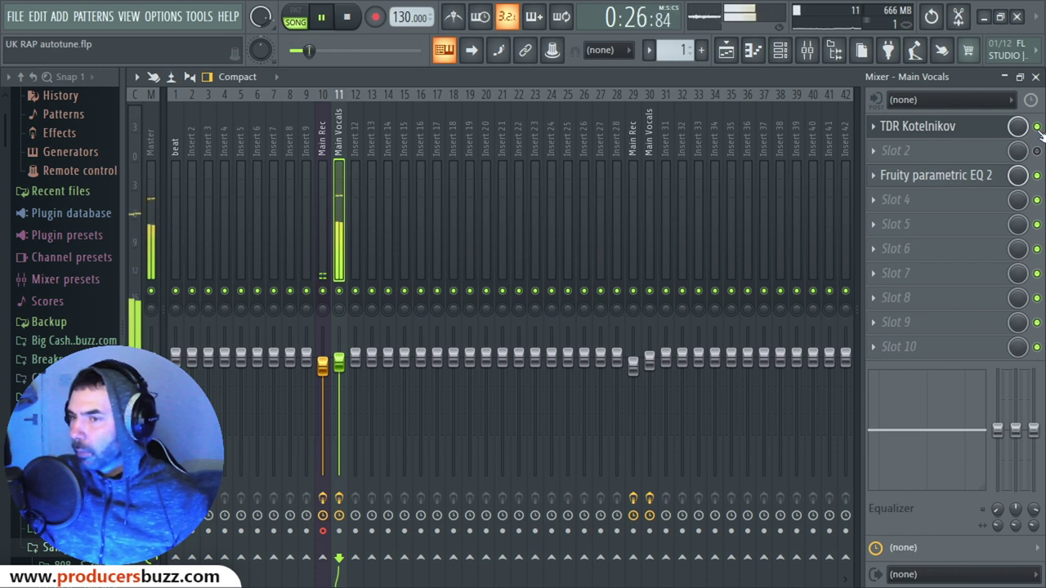
pyautogui.press('space')
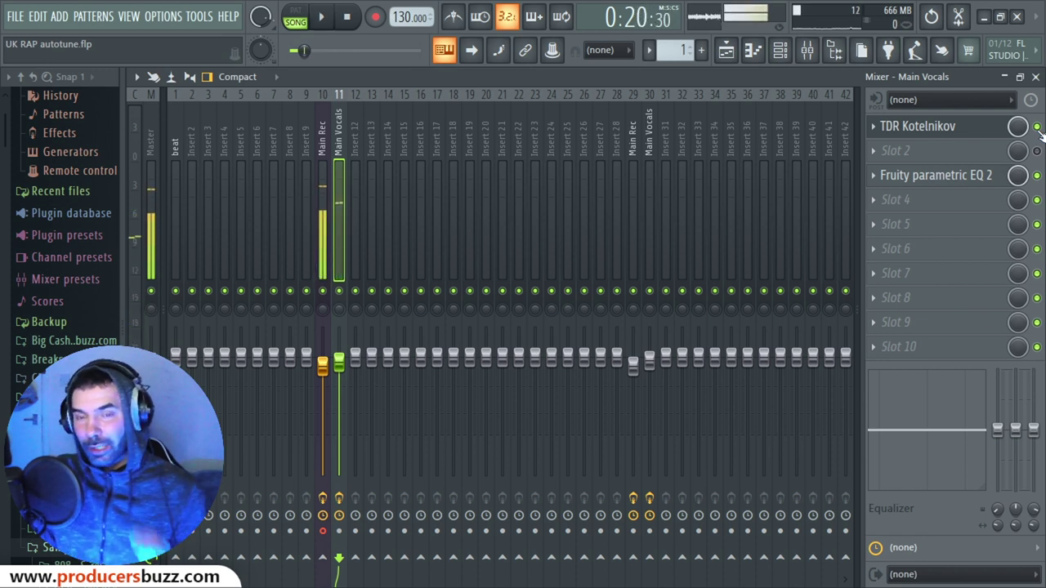
# - Examine the TDR Kotelnikov compressor settings on the Main Vocals channel and close the plugin
pyautogui.click(976, 131)
pyautogui.moveTo(740, 155); pyautogui.dragTo(773, 152)
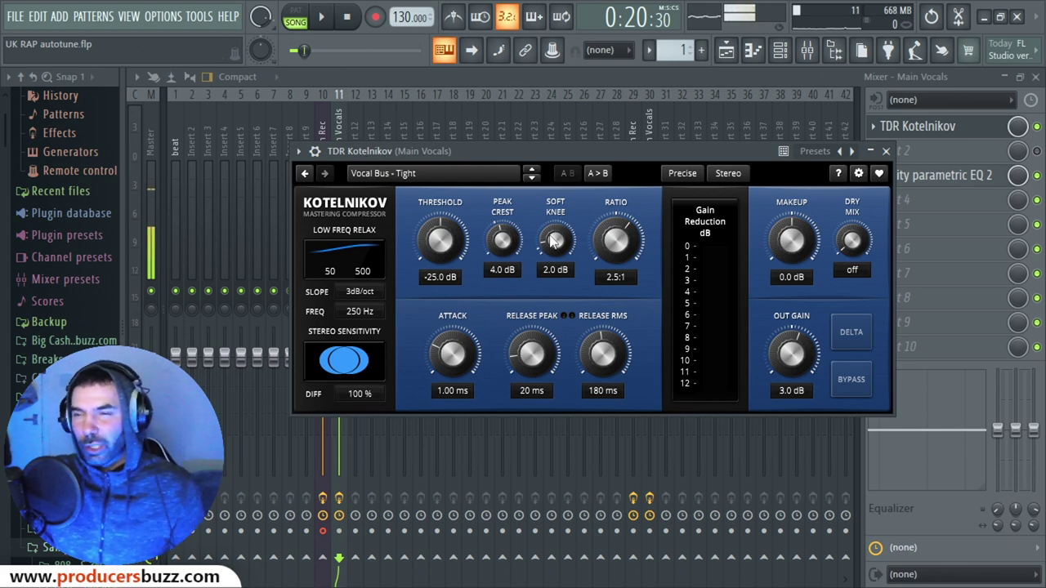
pyautogui.click(889, 152)
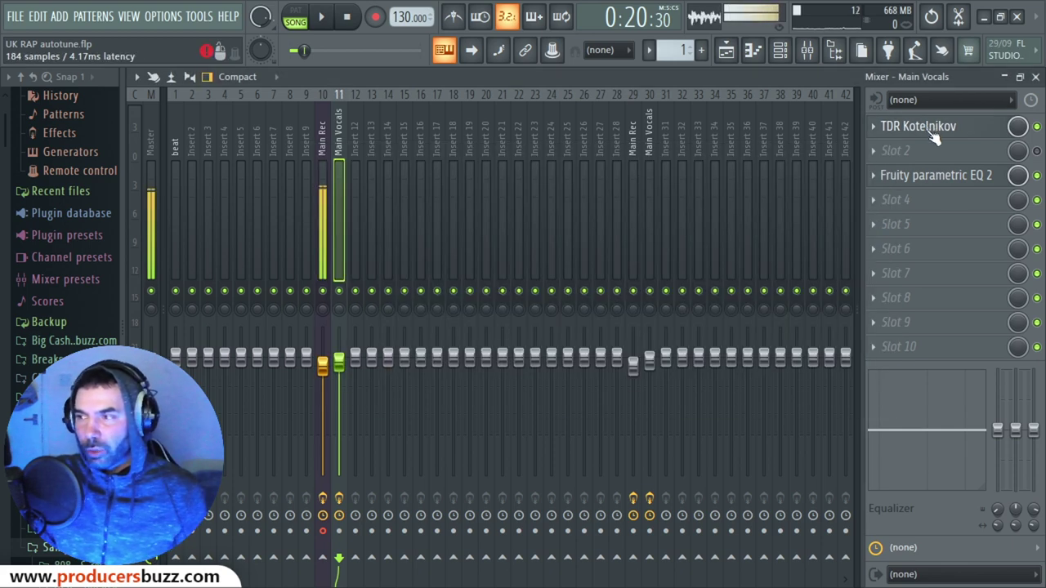
# - Move Fruity parametric EQ 2 into slot 2 of the Main Vocals channel, directly below TDR Kotelnikov, and close its window
pyautogui.moveTo(934, 137)
pyautogui.mouseDown()
pyautogui.moveTo(937, 354)
pyautogui.moveTo(940, 132)
pyautogui.mouseUp()
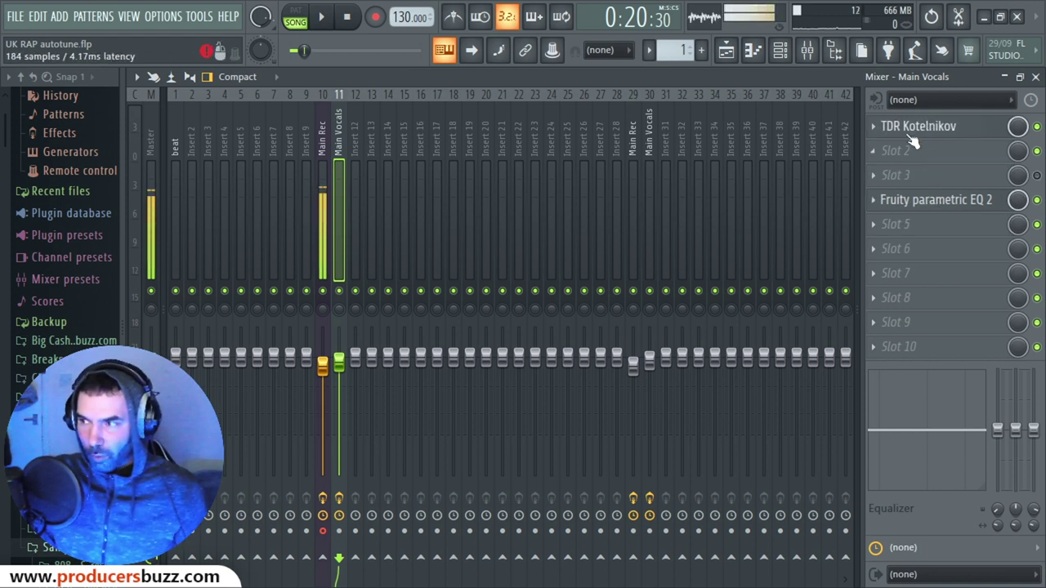
pyautogui.click(930, 200)
pyautogui.moveTo(930, 200); pyautogui.dragTo(929, 154)
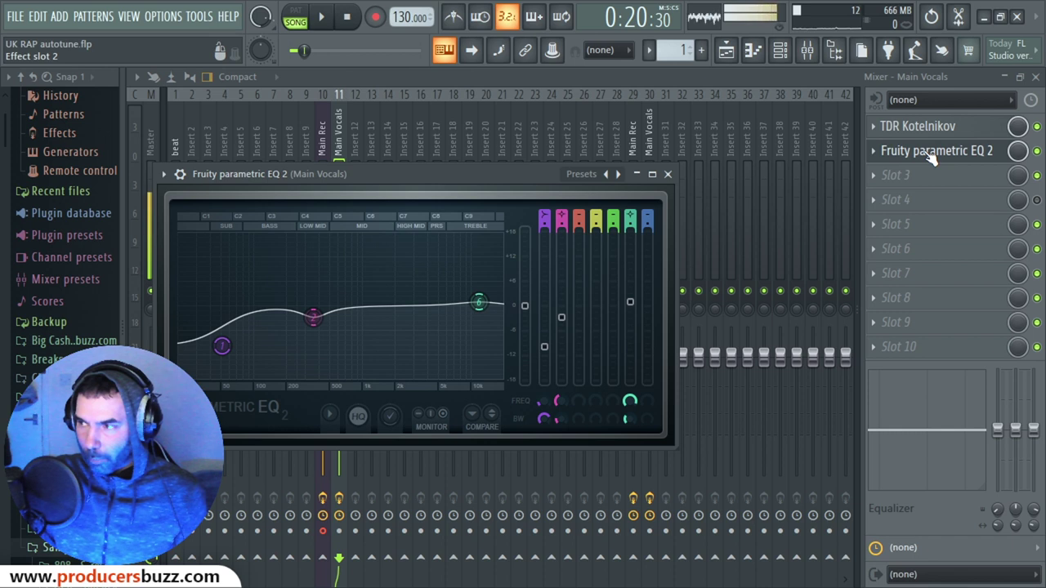
pyautogui.click(668, 174)
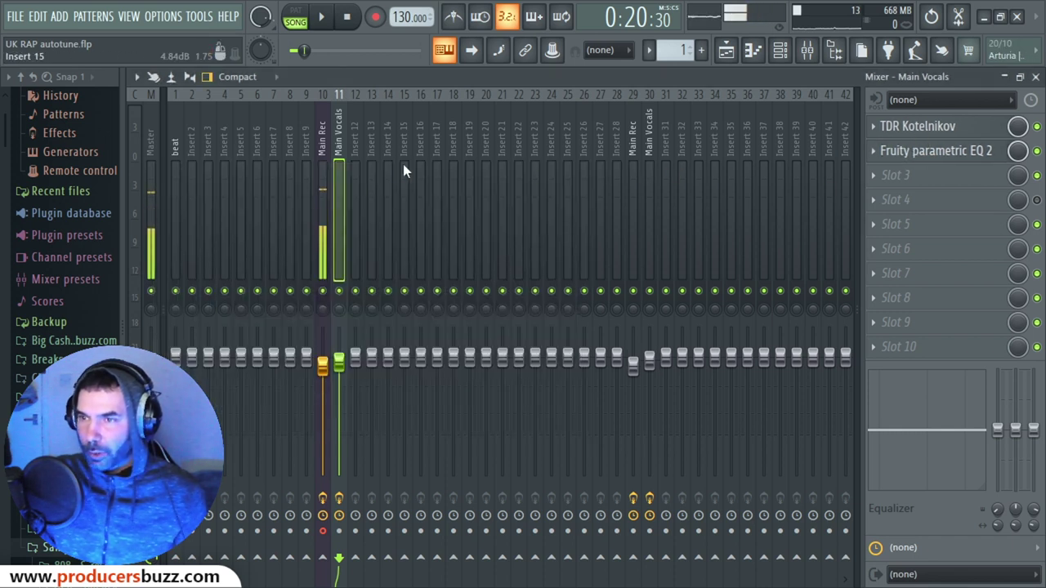
# - Disable Fruity Reeverb 2 and Auto-Tune Artist on the Main Rec channel
pyautogui.click(322, 180)
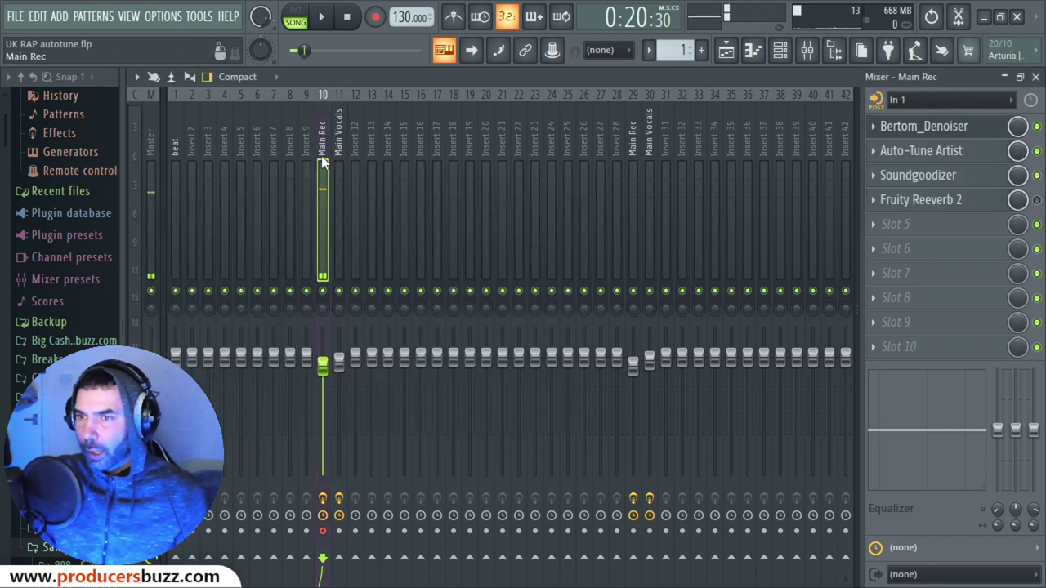
pyautogui.click(1036, 151)
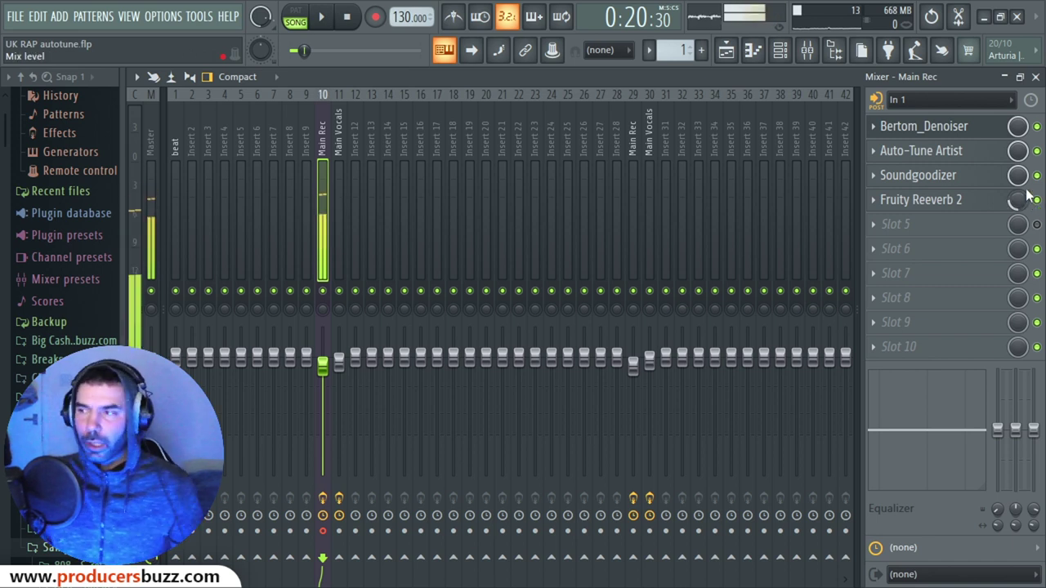
pyautogui.click(1037, 199)
pyautogui.click(1036, 150)
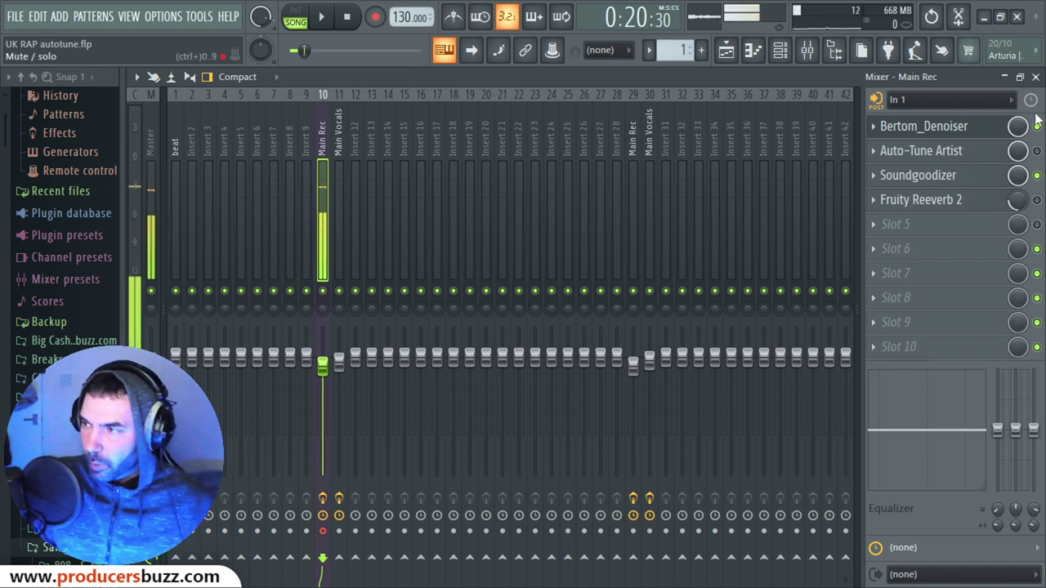
# - Compare the vocals on the Main Vocals channel by playing them with TDR Kotelnikov off and again with it on
pyautogui.click(341, 153)
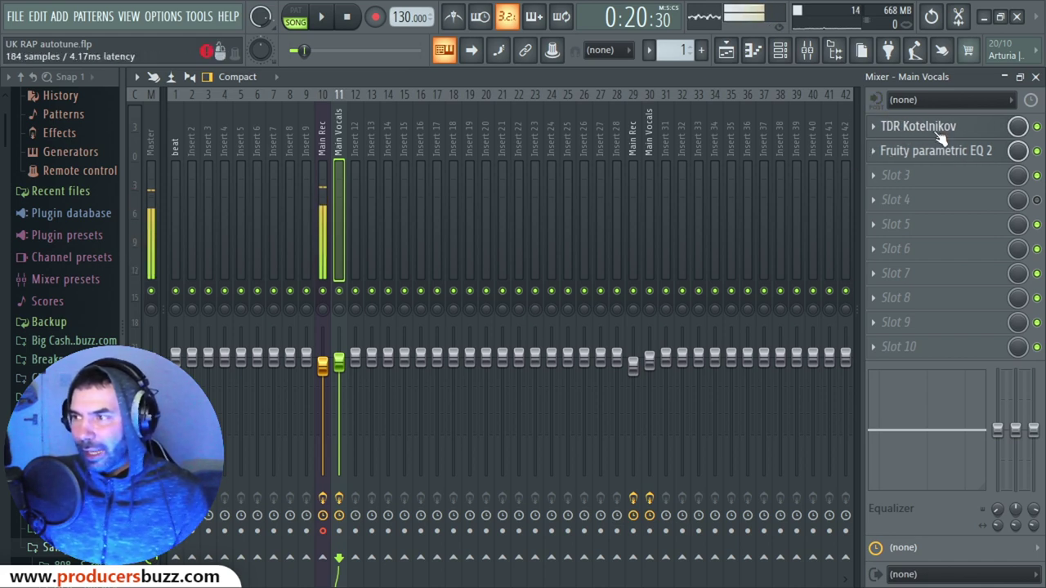
pyautogui.click(1036, 77)
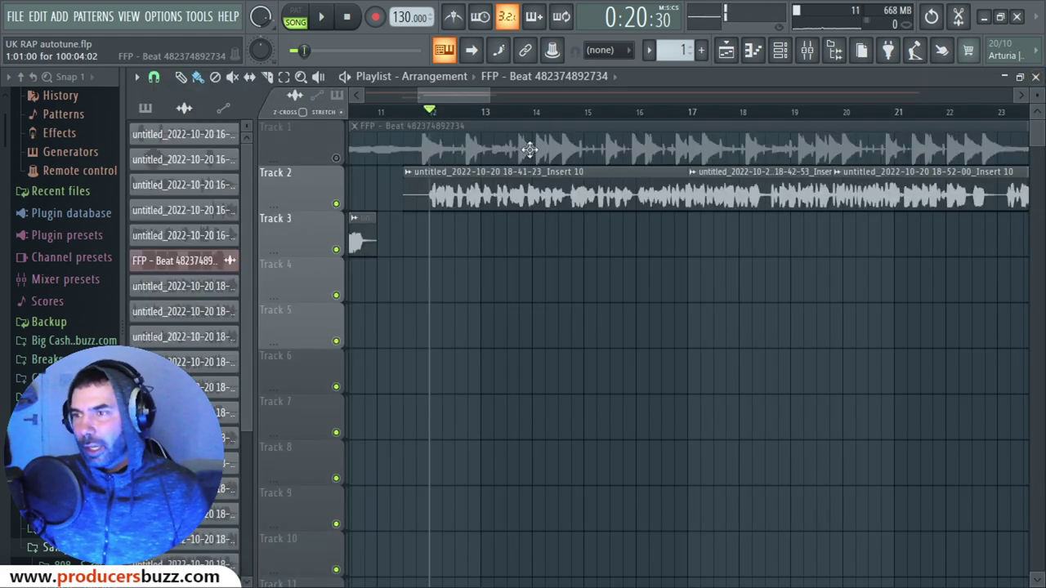
pyautogui.click(754, 56)
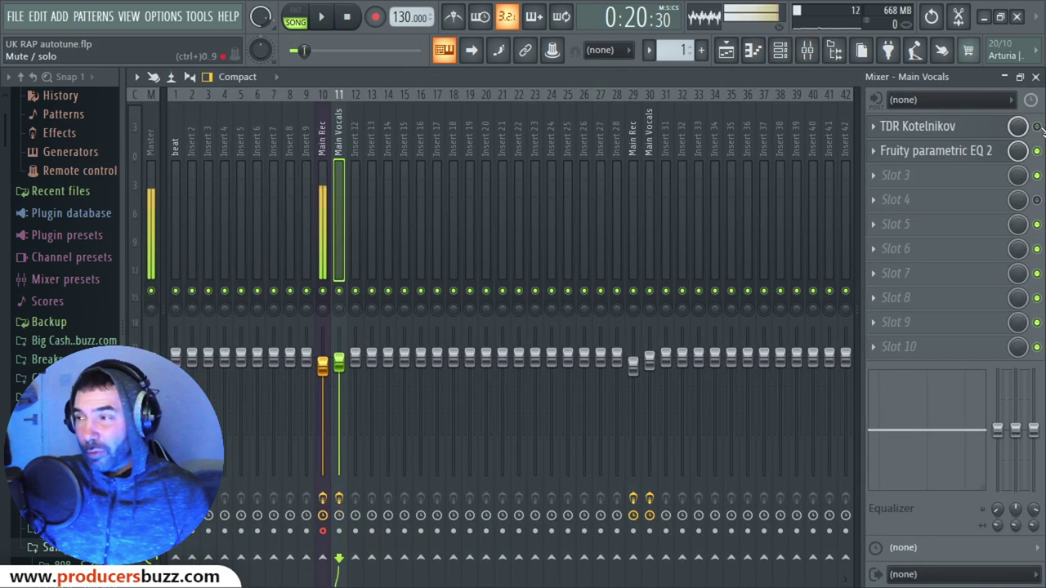
pyautogui.press('space')
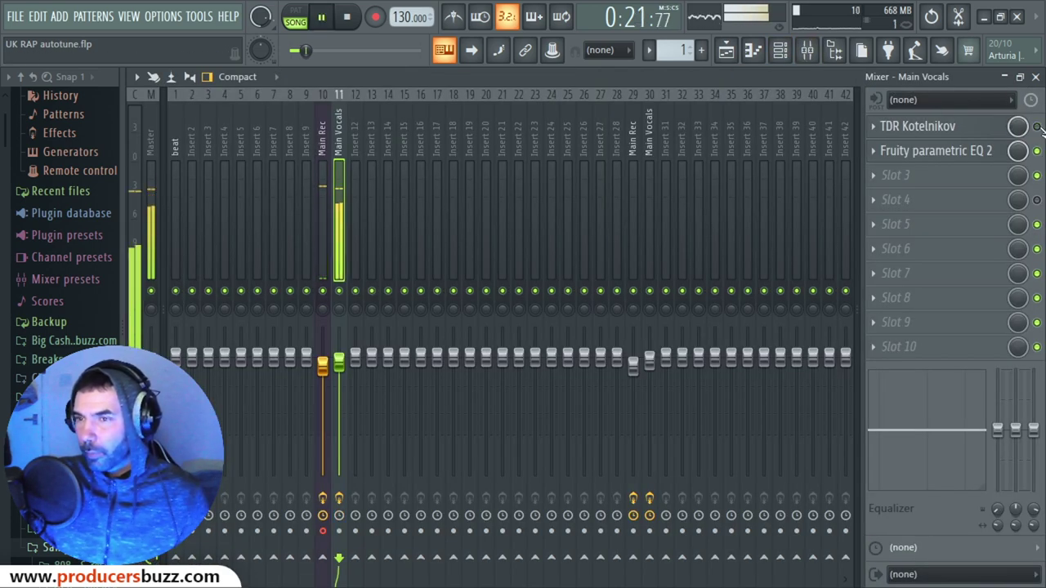
pyautogui.press('space')
pyautogui.press('space')
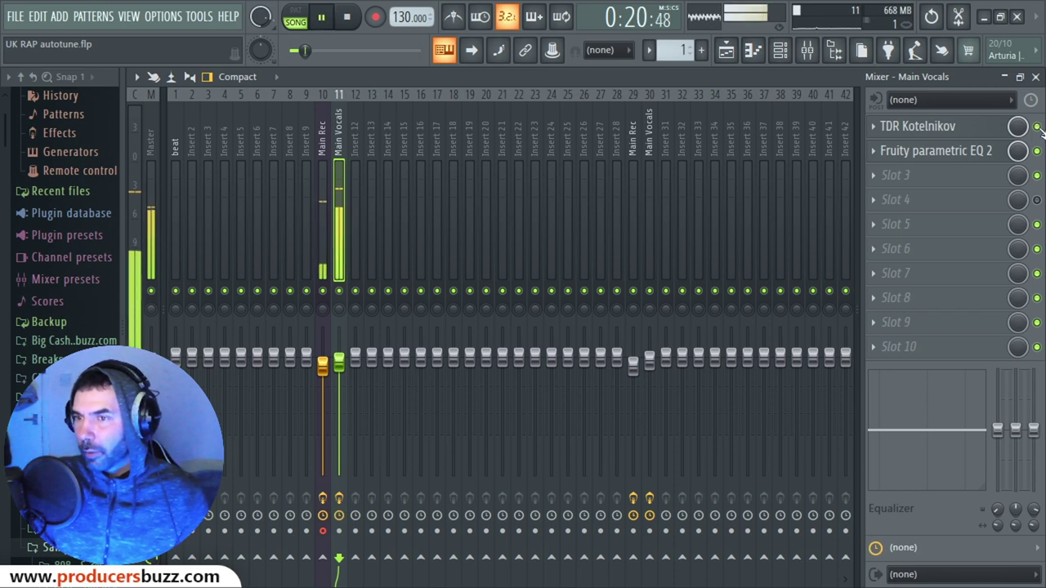
pyautogui.press('space')
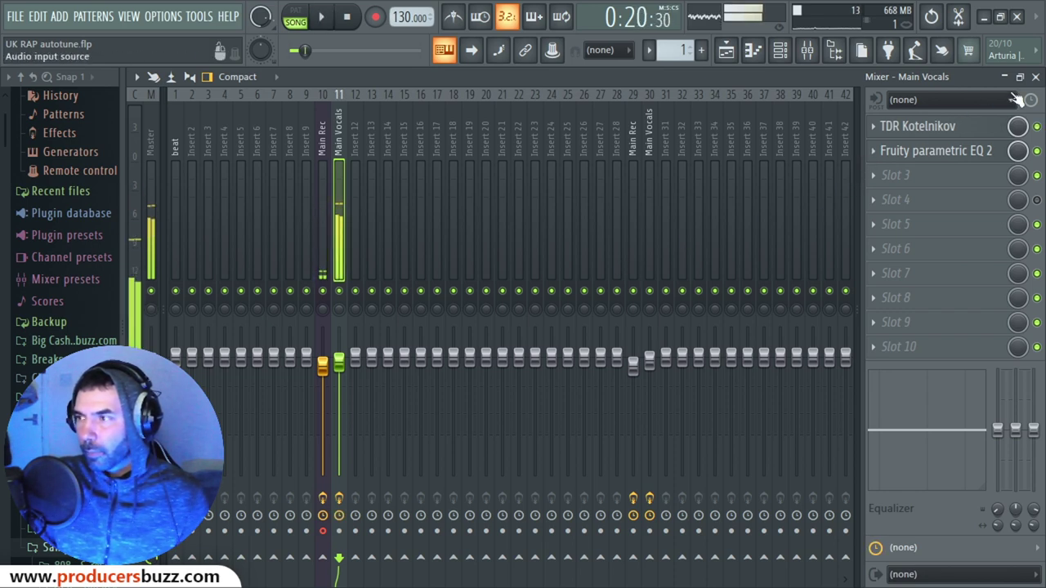
# - Unmute the beat on playlist Track 1 and return to the mixer
pyautogui.click(1036, 77)
pyautogui.click(336, 157)
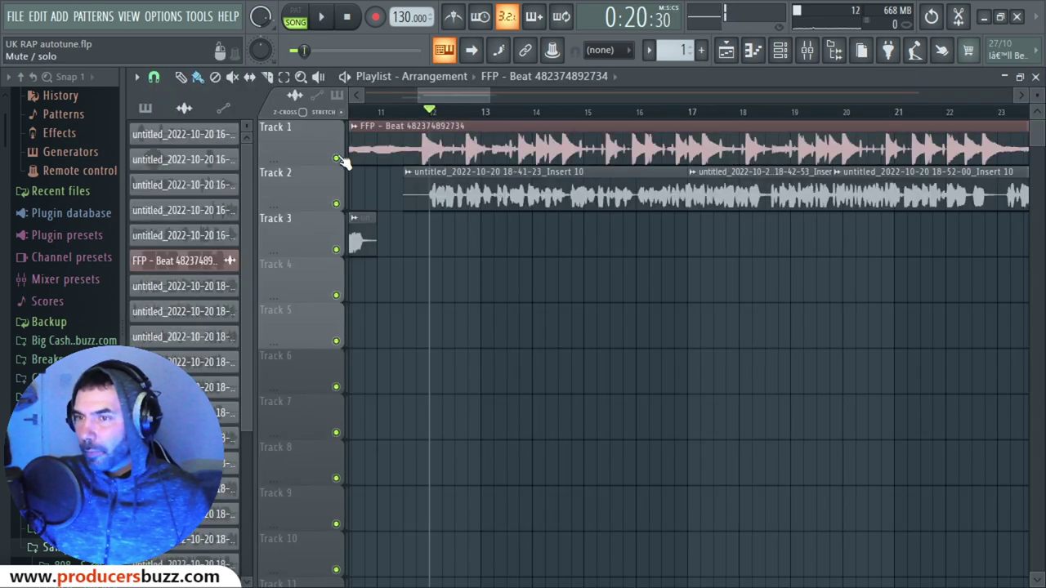
pyautogui.click(807, 52)
# - Compare the vocals over the beat with TDR Kotelnikov switched on and off, and leave the compressor enabled
pyautogui.press('space')
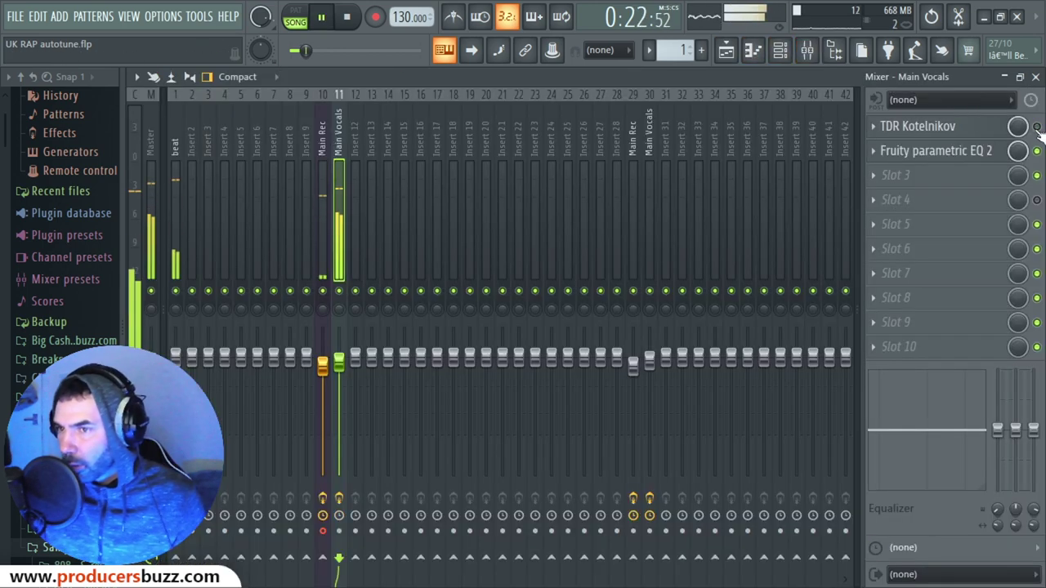
pyautogui.click(1036, 126)
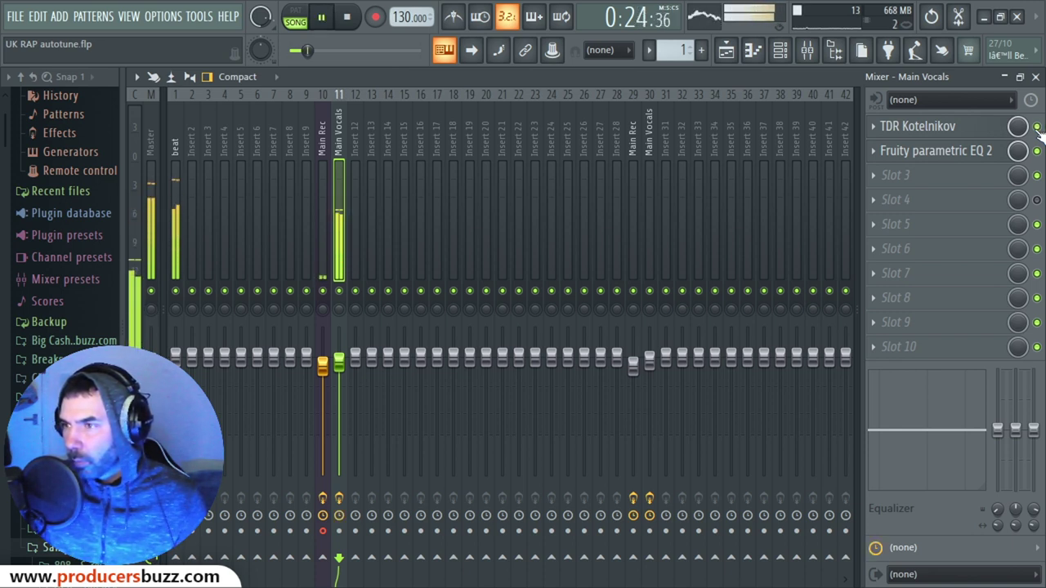
pyautogui.click(1037, 127)
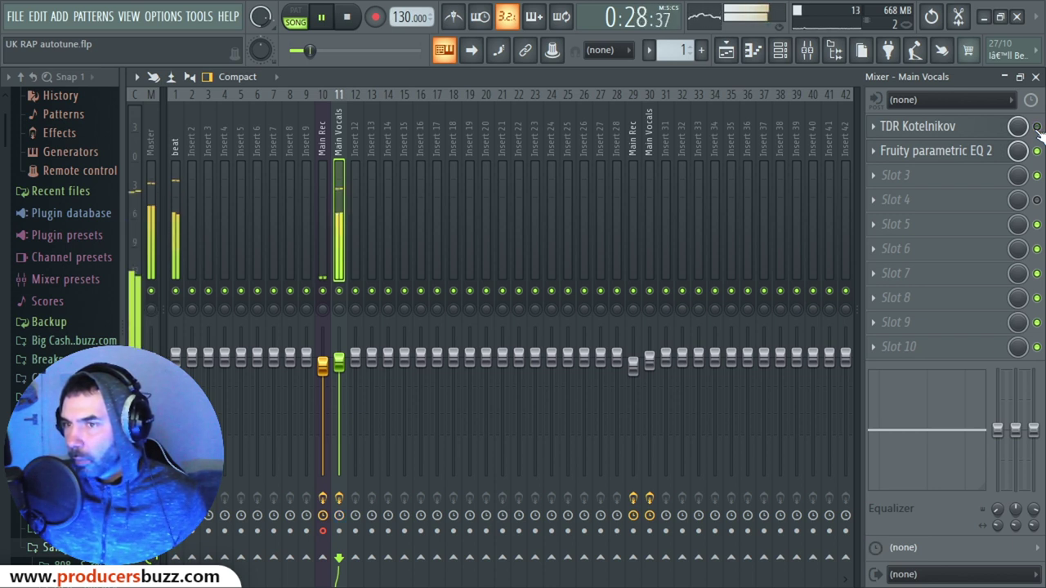
pyautogui.press('space')
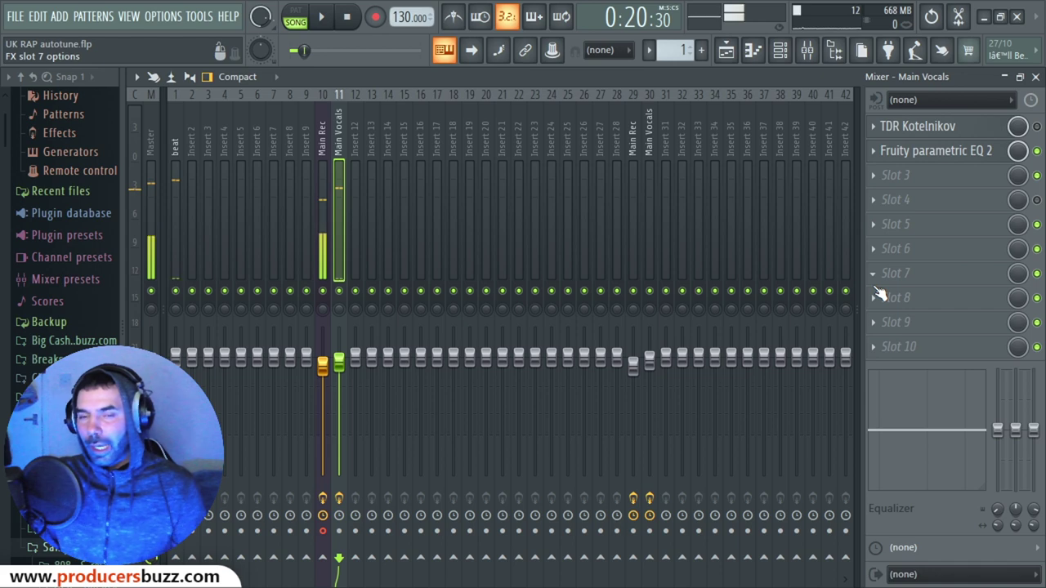
pyautogui.click(1036, 127)
# - Open TDR Kotelnikov on the Main Vocals channel and choose the Vocal Bus - Tight preset
pyautogui.click(952, 127)
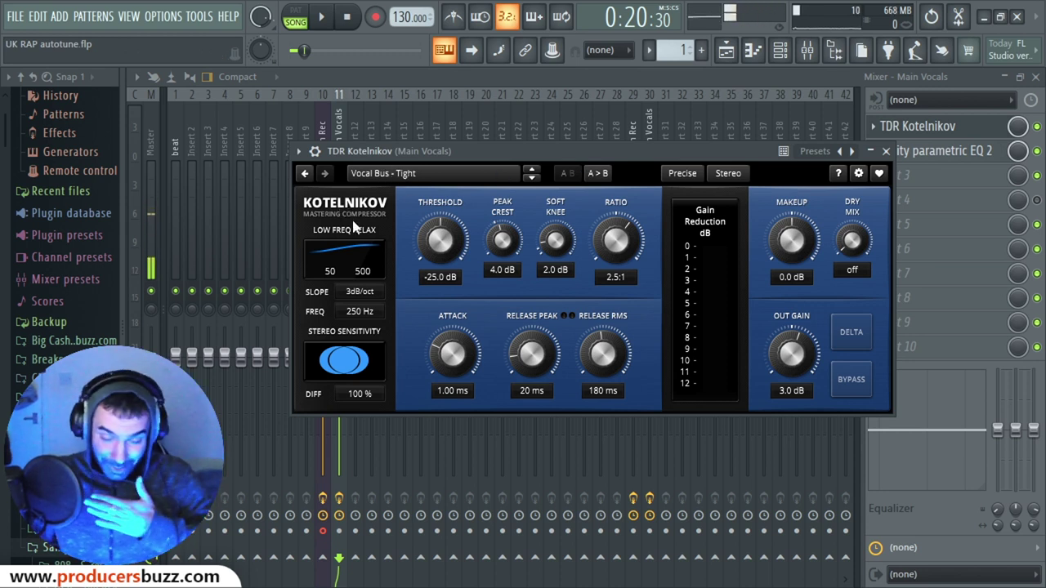
pyautogui.click(443, 175)
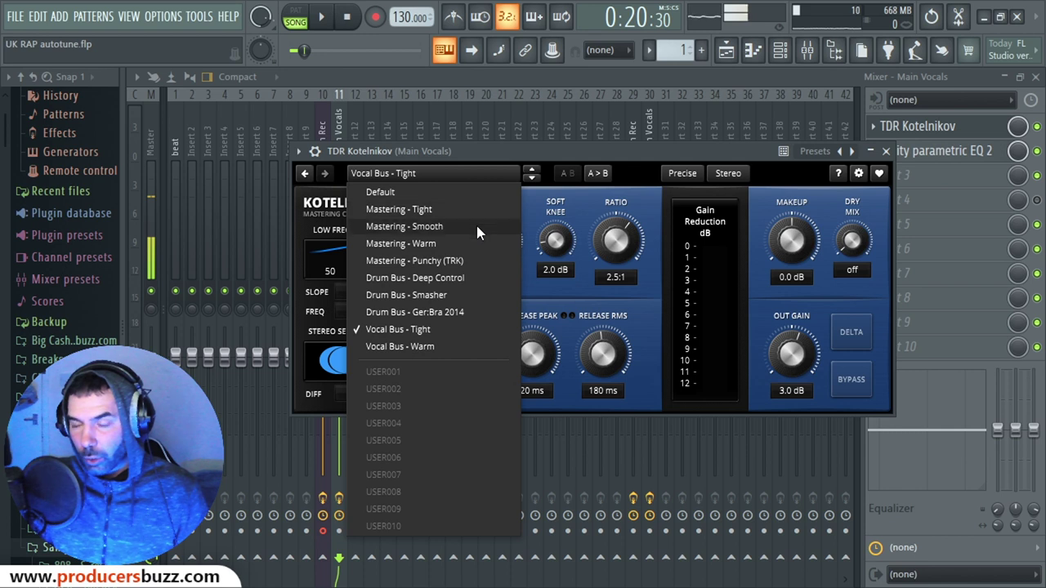
pyautogui.click(432, 335)
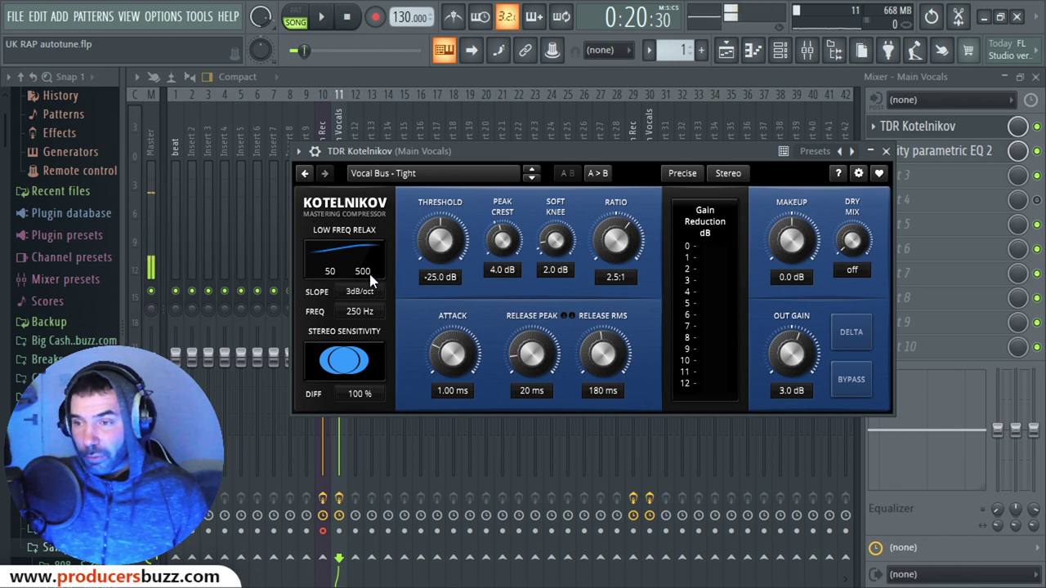
# - Try different Low Freq Relax settings, including a Flat slope, and set the slope to 3dB/oct and the frequency to 278 Hz
pyautogui.moveTo(321, 261); pyautogui.dragTo(329, 238)
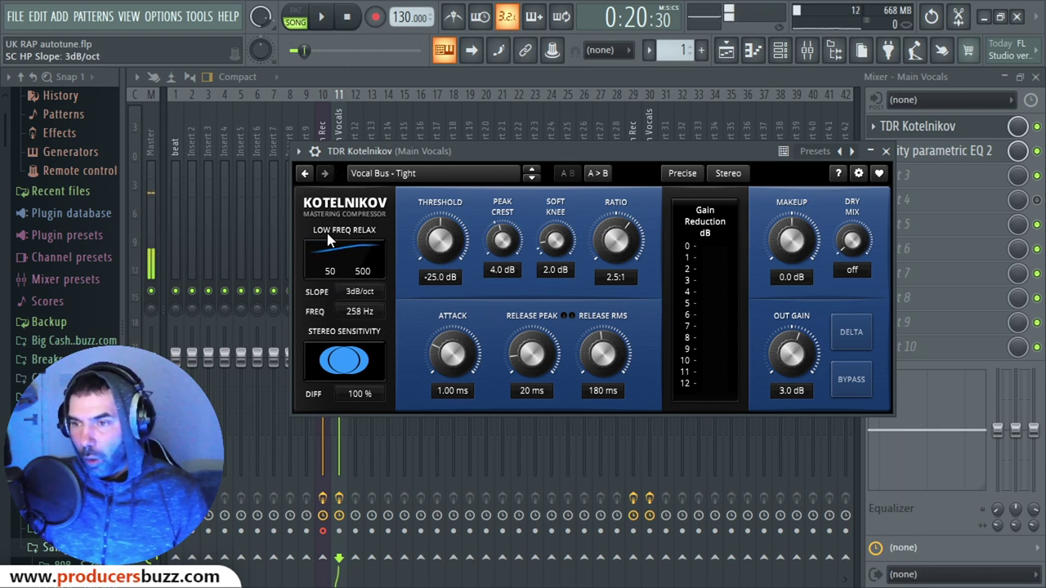
pyautogui.moveTo(330, 274)
pyautogui.mouseDown()
pyautogui.moveTo(329, 301)
pyautogui.moveTo(341, 247)
pyautogui.moveTo(333, 282)
pyautogui.moveTo(336, 261)
pyautogui.mouseUp()
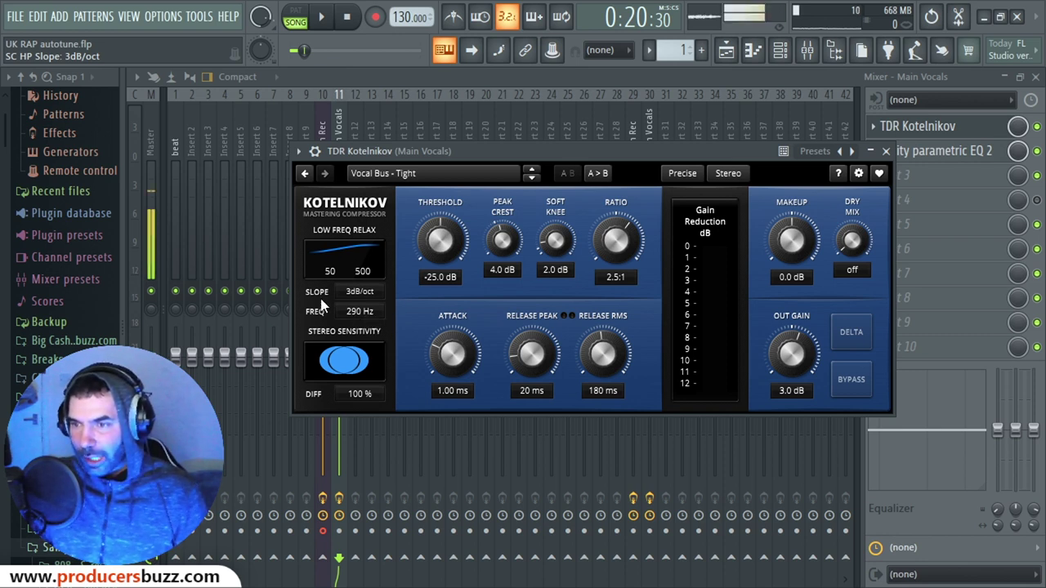
pyautogui.moveTo(329, 260); pyautogui.dragTo(332, 234)
pyautogui.scroll(-1, 330, 282)
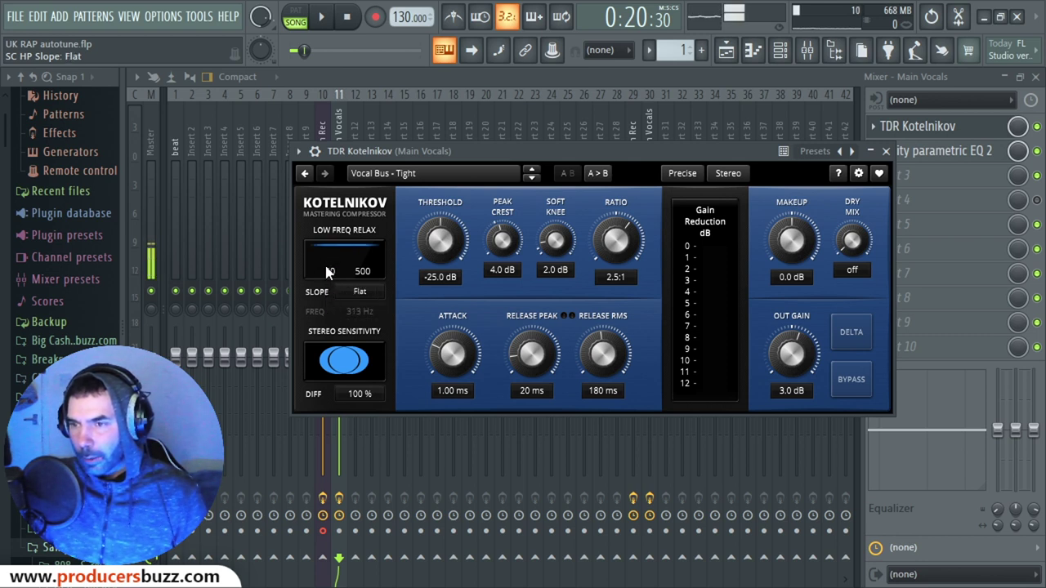
pyautogui.moveTo(327, 245); pyautogui.dragTo(315, 360)
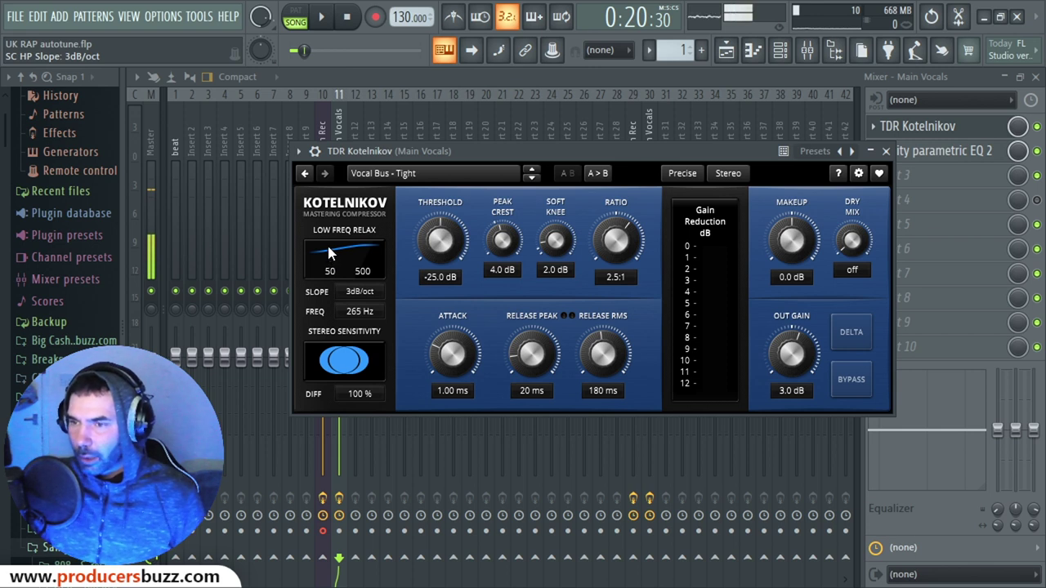
pyautogui.moveTo(329, 256)
pyautogui.mouseDown()
pyautogui.moveTo(334, 230)
pyautogui.moveTo(325, 243)
pyautogui.moveTo(363, 245)
pyautogui.moveTo(327, 240)
pyautogui.moveTo(339, 240)
pyautogui.moveTo(327, 241)
pyautogui.moveTo(331, 249)
pyautogui.mouseUp()
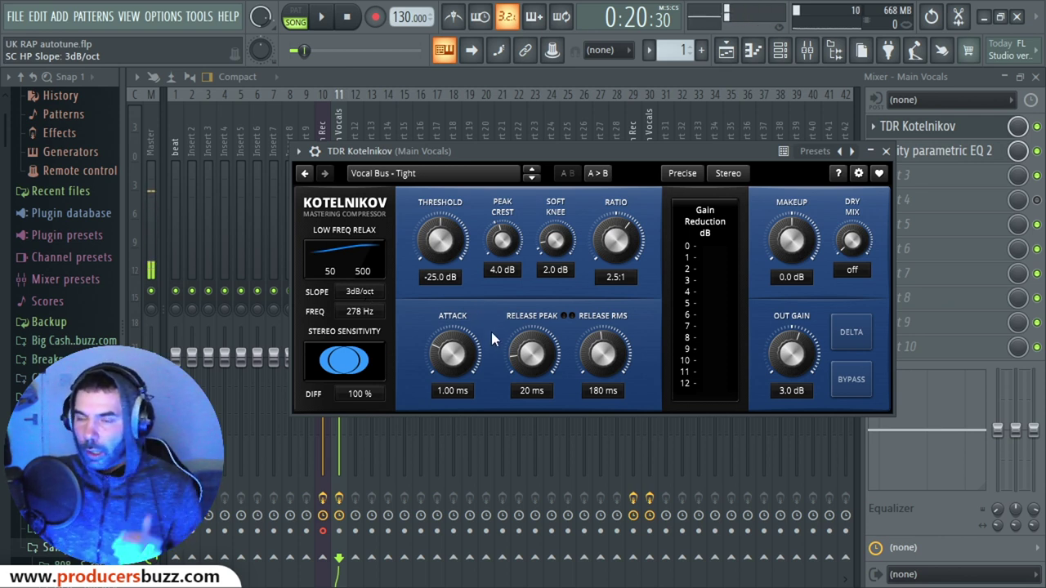
# - Switch the compressor to Mono and back to Stereo, keeping the stereo sensitivity difference at 100 %
pyautogui.click(729, 175)
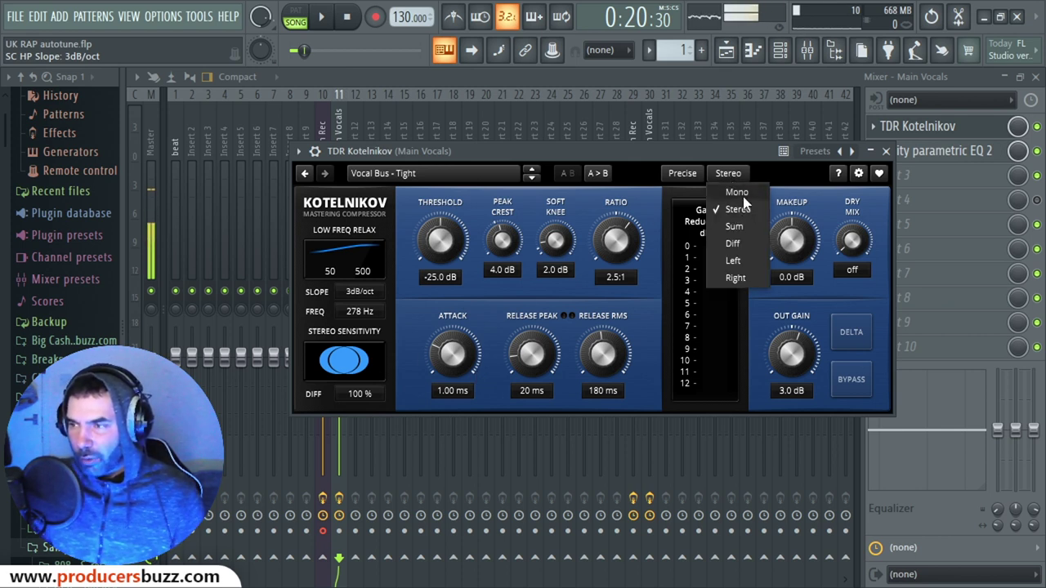
pyautogui.click(736, 192)
pyautogui.click(728, 175)
pyautogui.click(735, 208)
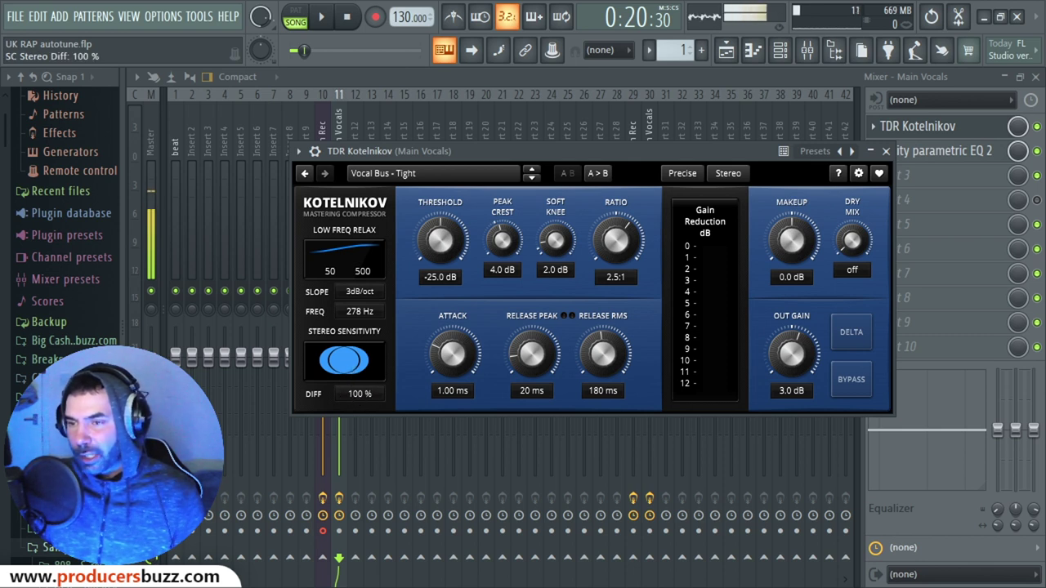
pyautogui.moveTo(356, 397); pyautogui.dragTo(360, 375)
# - Compare playback of the vocals and beat in Stereo and Mono mode, and return the compressor to Stereo
pyautogui.press('space')
pyautogui.press('space')
pyautogui.press('space')
pyautogui.press('space')
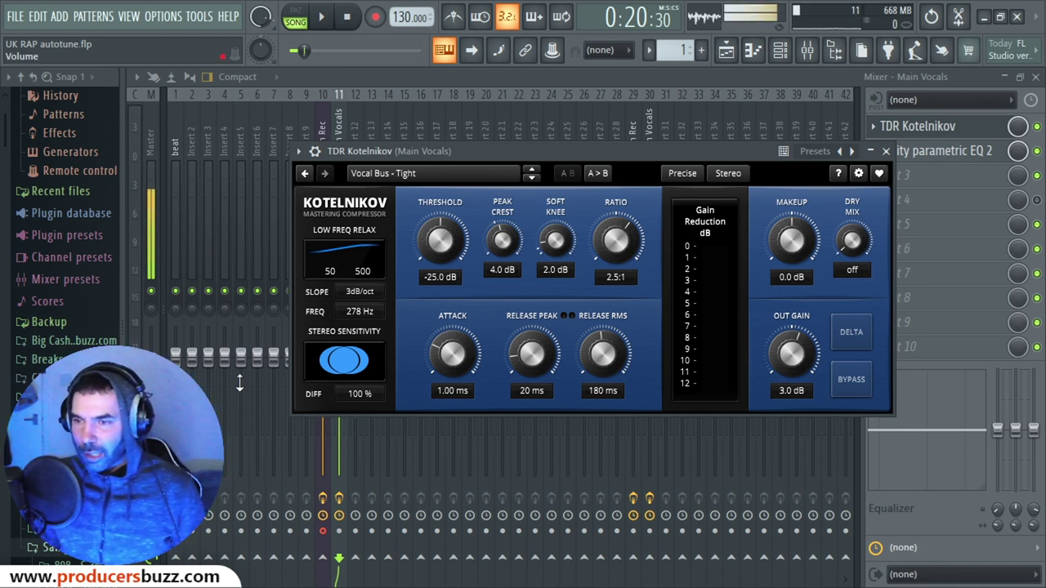
pyautogui.press('space')
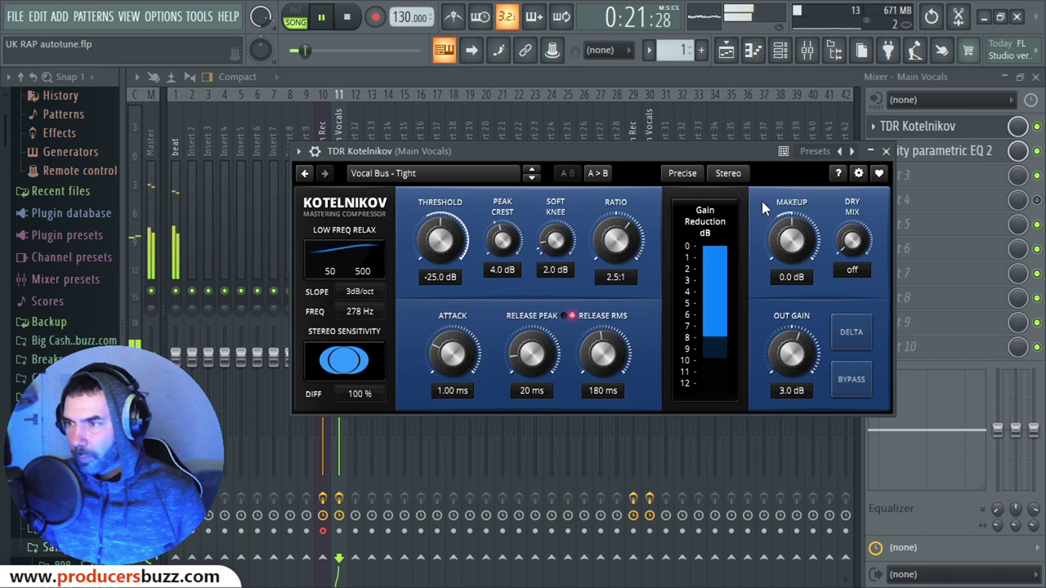
pyautogui.press('space')
pyautogui.click(728, 173)
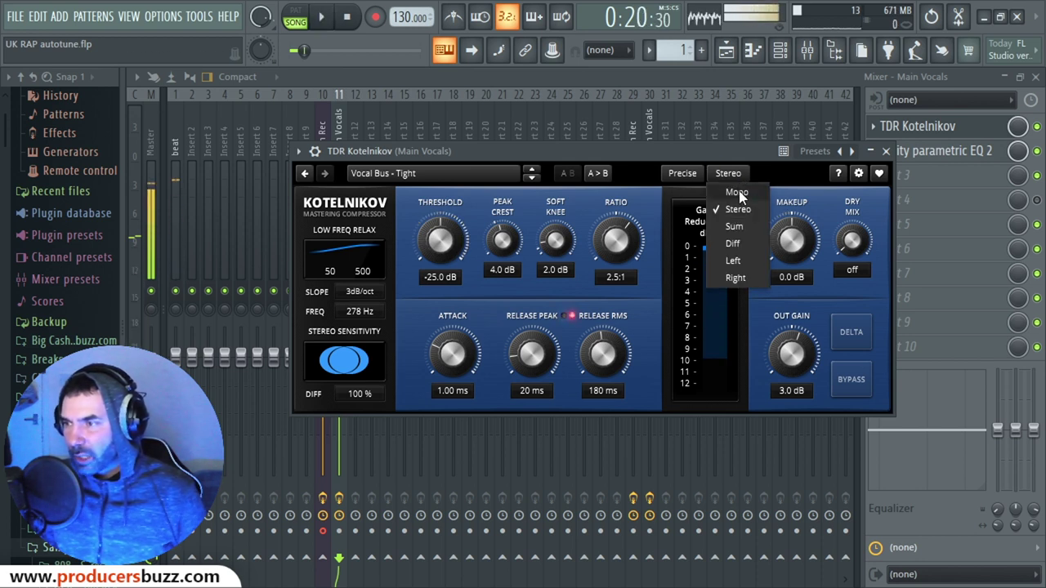
pyautogui.click(738, 192)
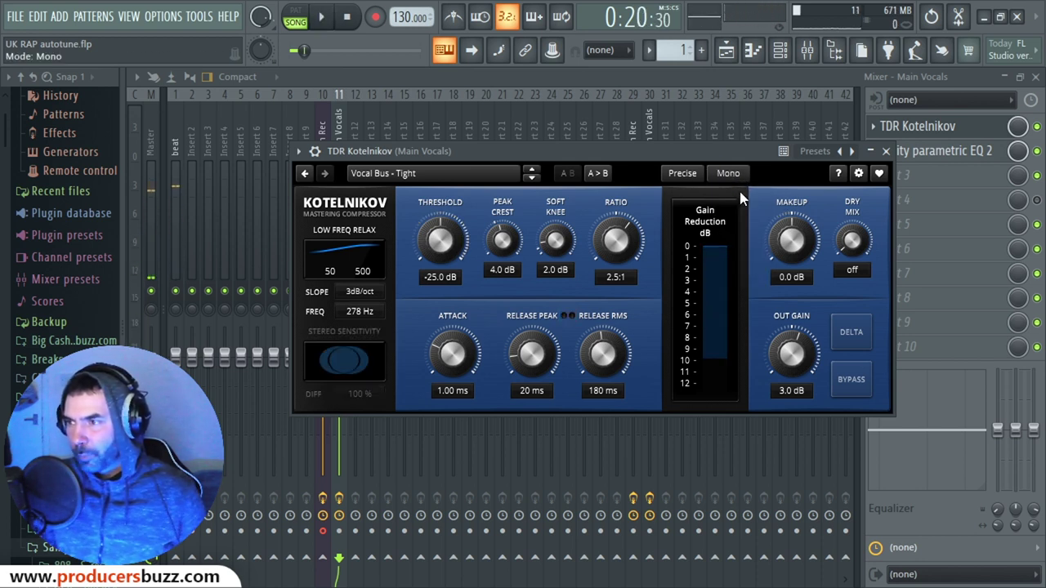
pyautogui.press('space')
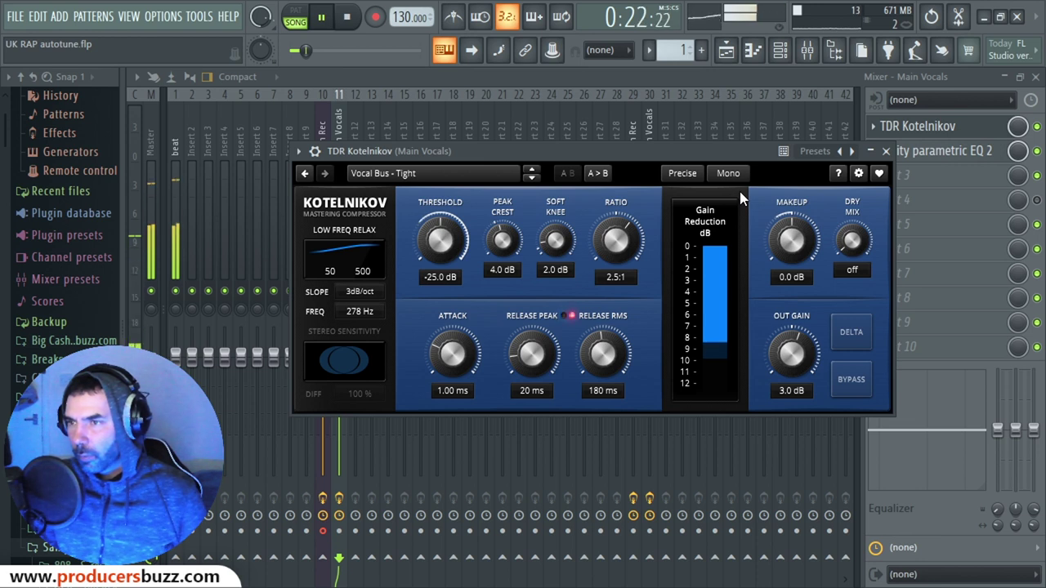
pyautogui.click(734, 181)
pyautogui.click(734, 206)
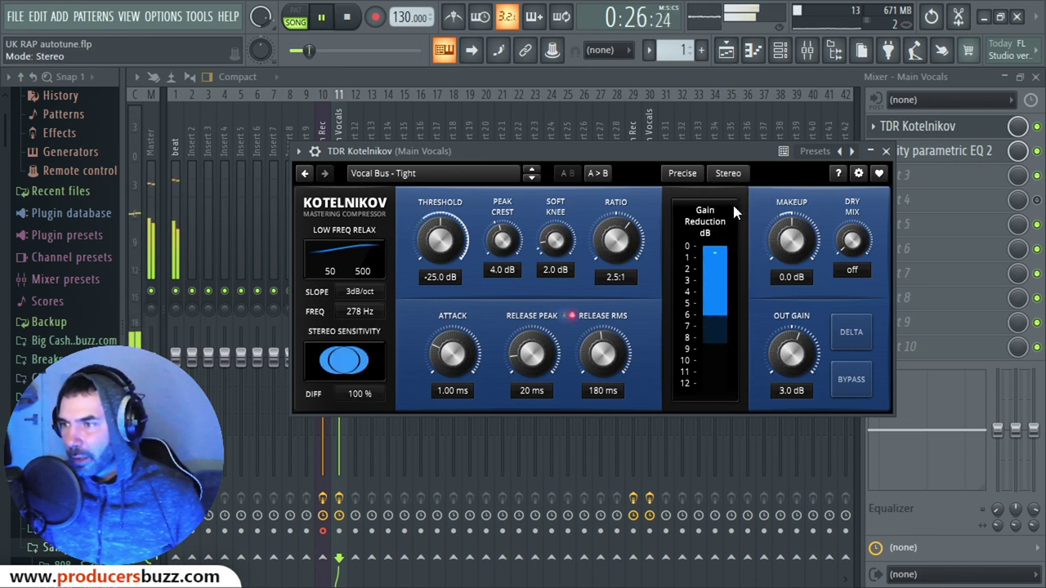
pyautogui.press('space')
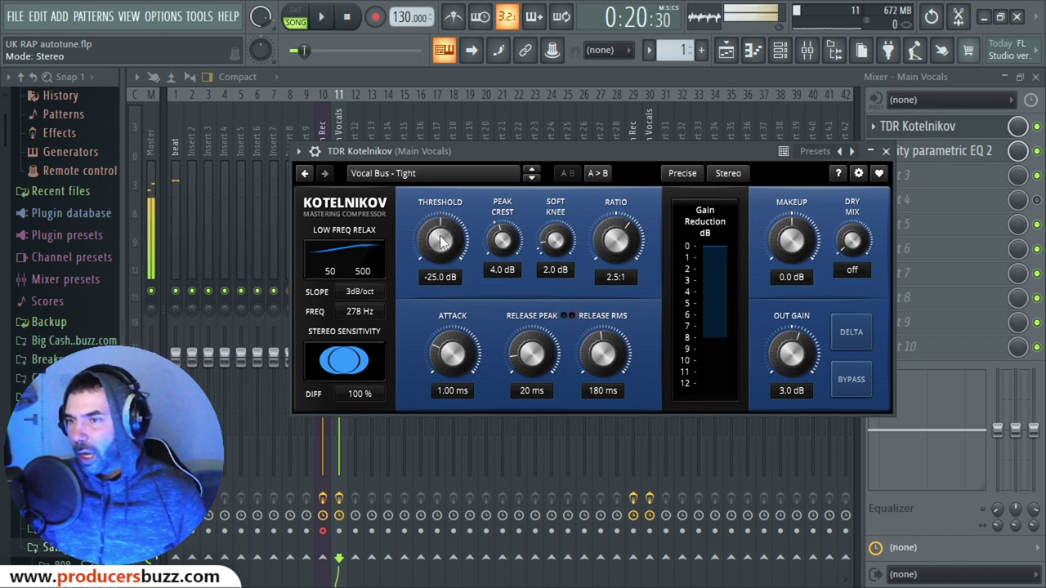
# - Audition lower and higher thresholds during playback, including -30.5 dB, and set the compressor's threshold to -23.8 dB
pyautogui.press('space')
pyautogui.moveTo(440, 239); pyautogui.dragTo(440, 252)
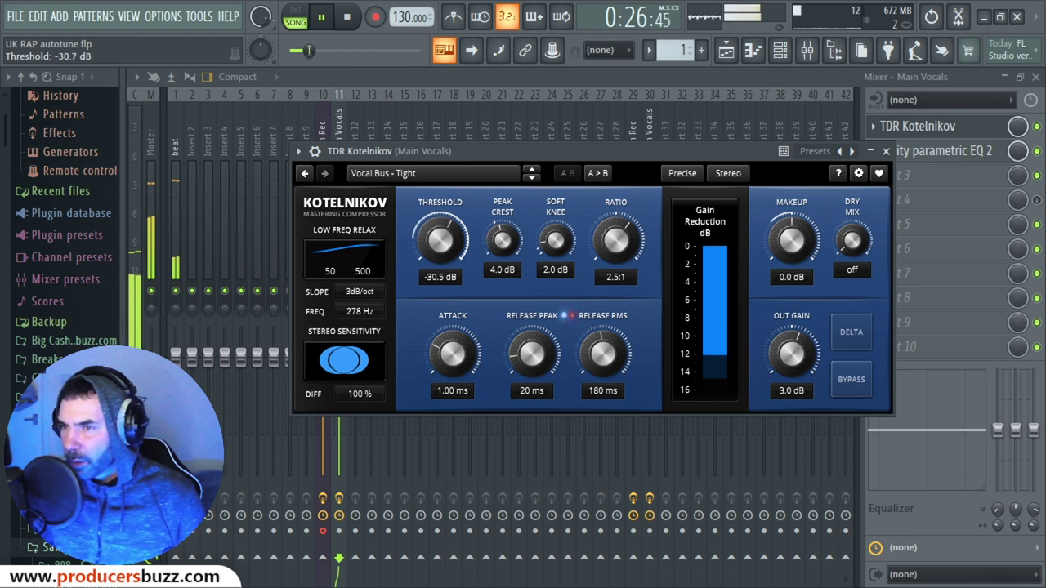
pyautogui.moveTo(440, 239); pyautogui.dragTo(440, 228)
pyautogui.moveTo(440, 239); pyautogui.dragTo(440, 241)
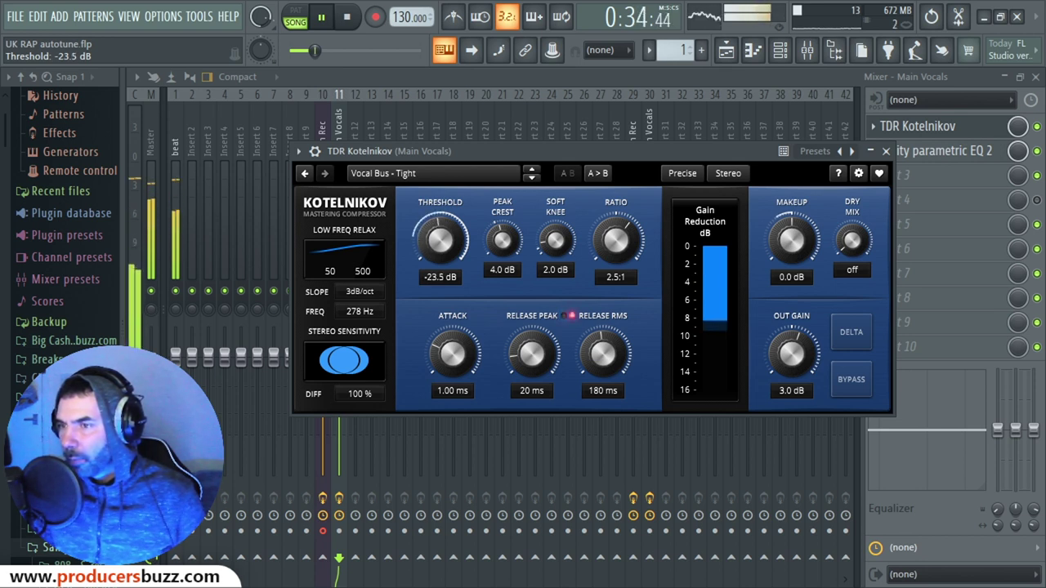
pyautogui.press('space')
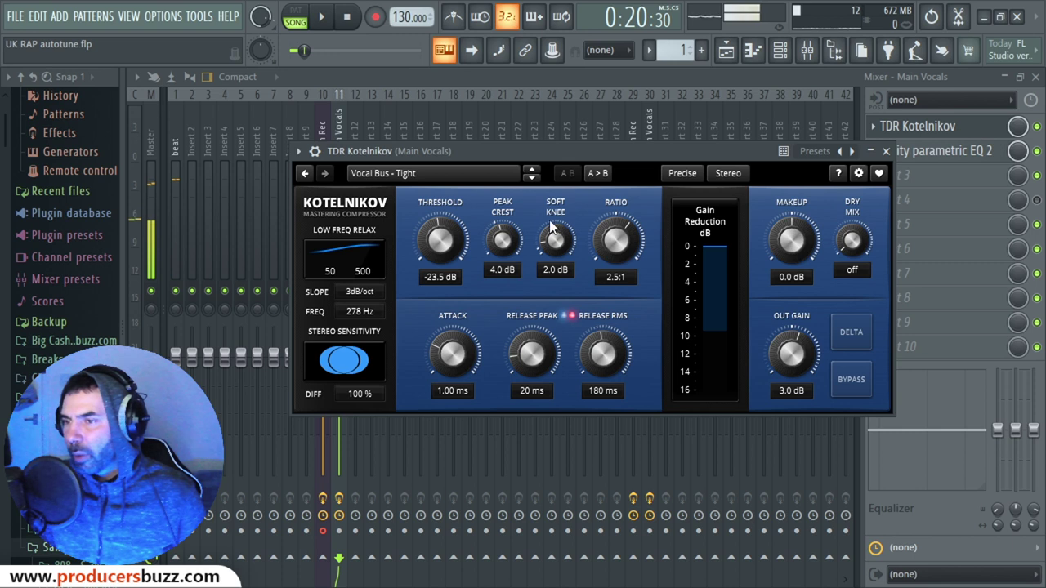
pyautogui.moveTo(440, 239); pyautogui.dragTo(439, 240)
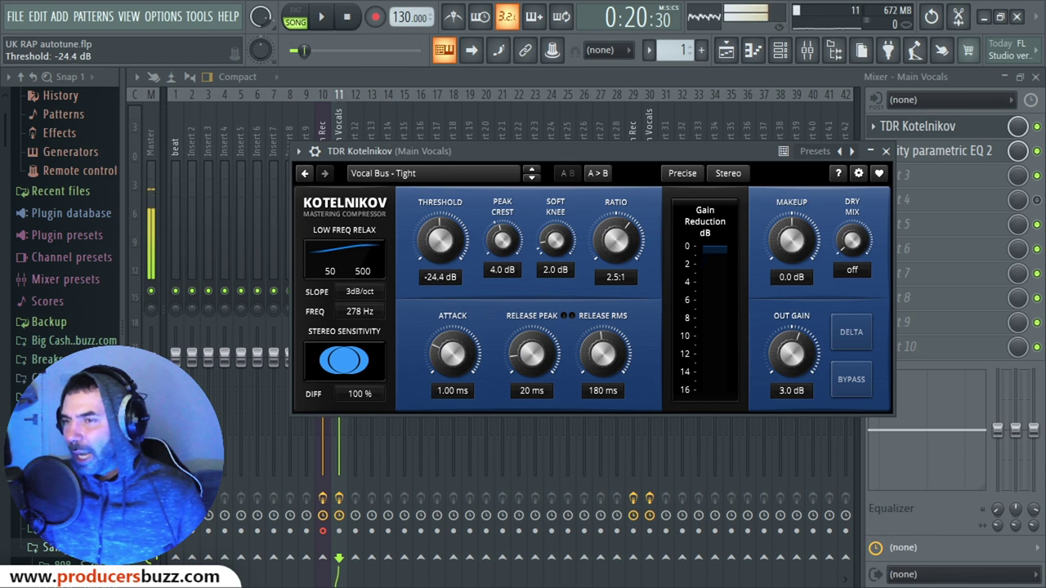
pyautogui.moveTo(440, 240); pyautogui.dragTo(439, 239)
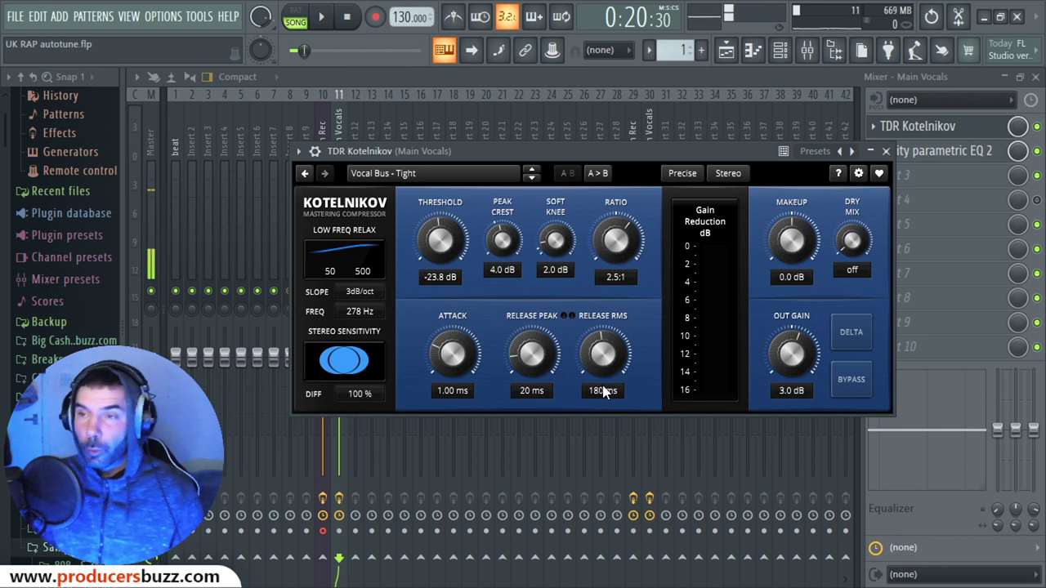
# - Audition the vocals with the peak crest at 3.0 dB, 0.5 dB and 9.4 dB
pyautogui.press('space')
pyautogui.moveTo(503, 239); pyautogui.dragTo(495, 214)
pyautogui.press('space')
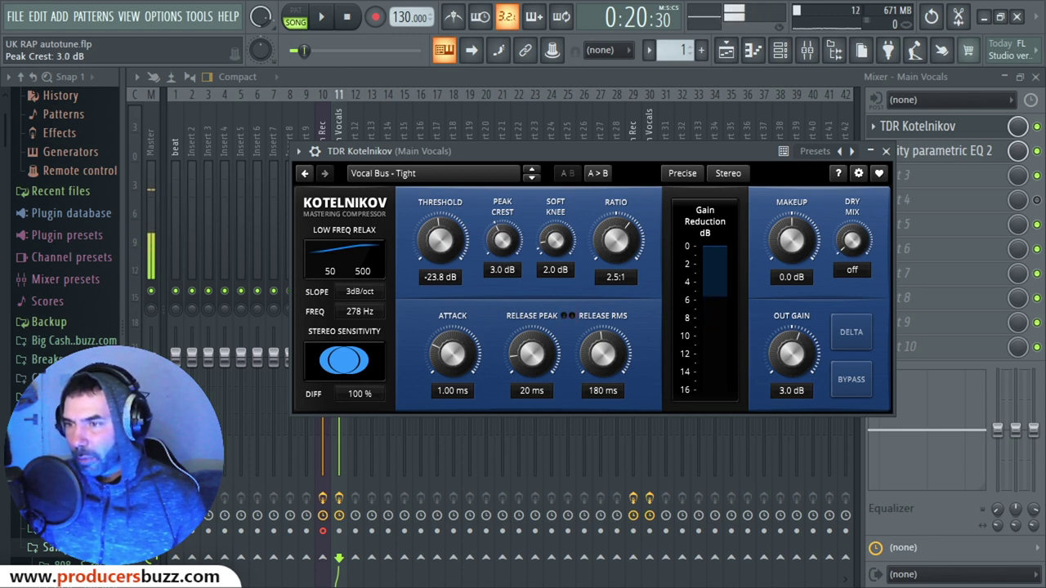
pyautogui.press('space')
pyautogui.moveTo(503, 239); pyautogui.dragTo(501, 282)
pyautogui.press('space')
pyautogui.press('space')
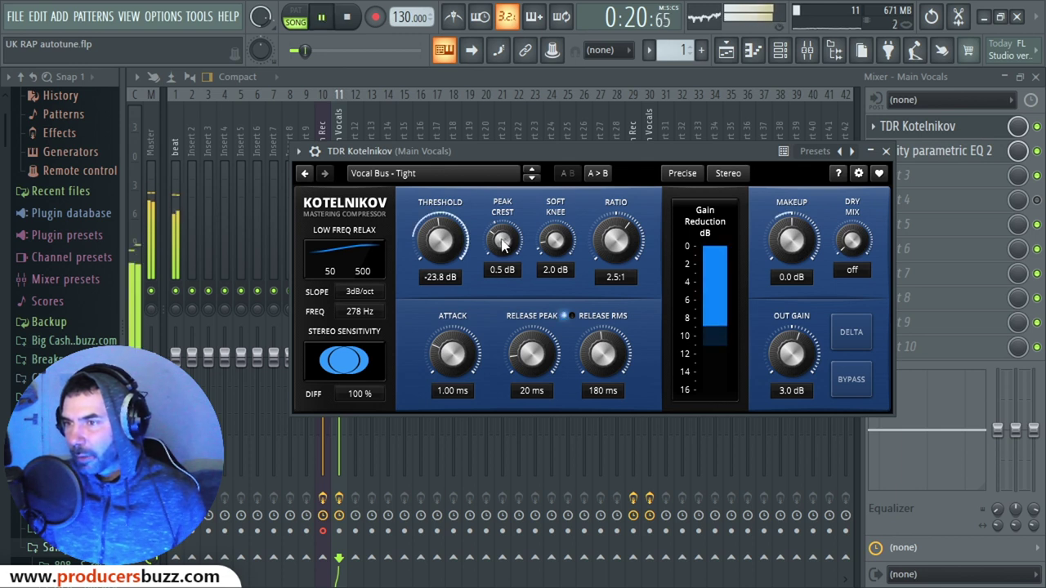
pyautogui.moveTo(505, 239); pyautogui.dragTo(505, 210)
pyautogui.press('space')
pyautogui.press('space')
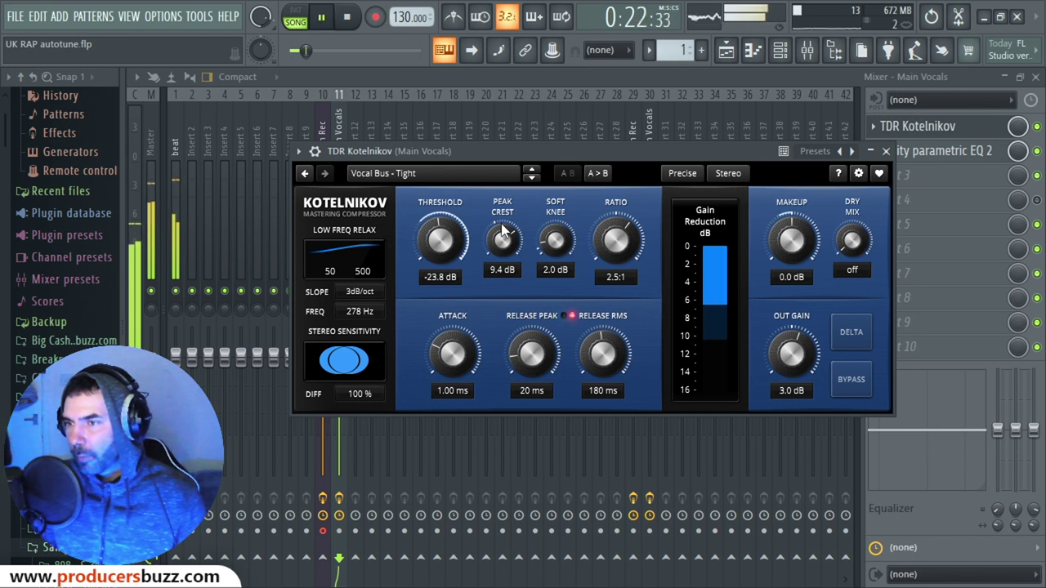
pyautogui.press('space')
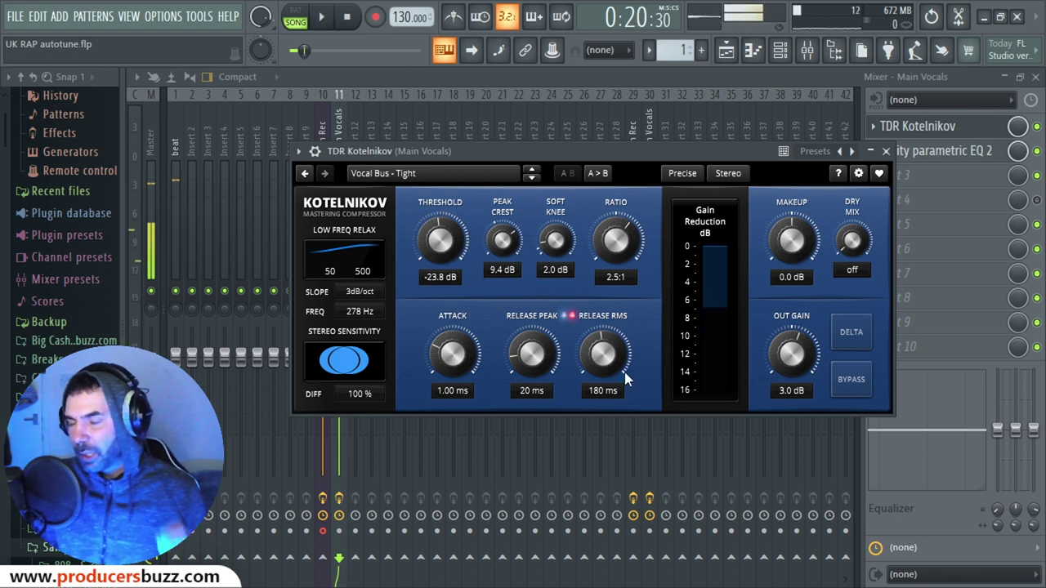
# - Set the peak crest to 3.0 dB and play the vocals to check it
pyautogui.moveTo(503, 239); pyautogui.dragTo(502, 255)
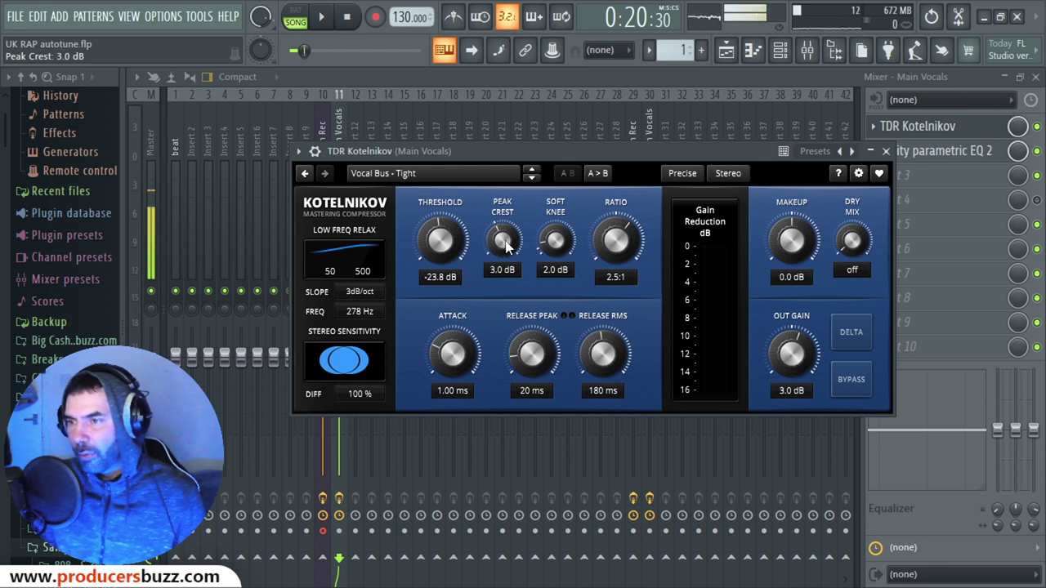
pyautogui.press('space')
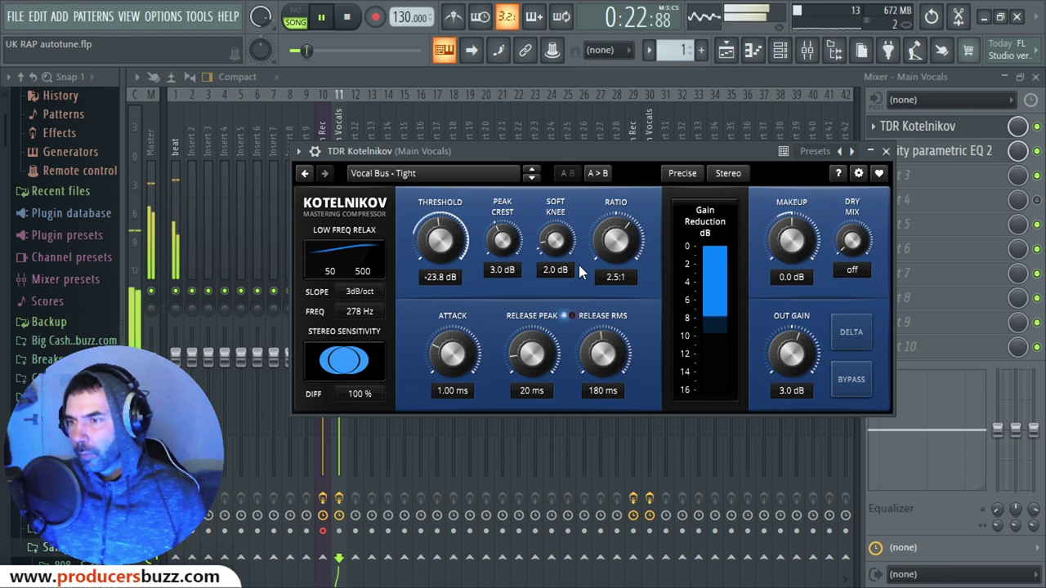
pyautogui.press('space')
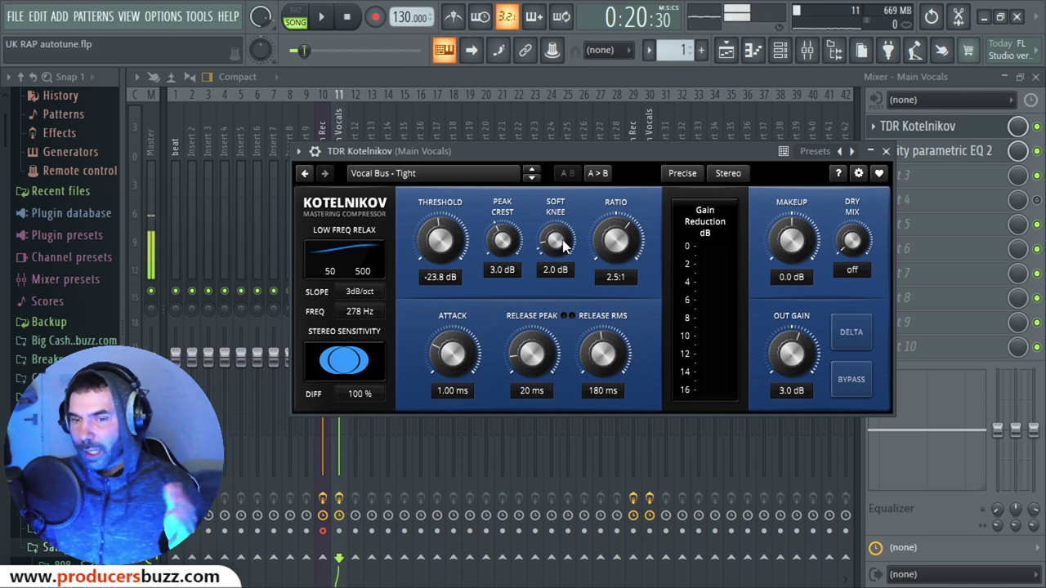
# - Audition the vocals with a higher soft knee on the compressor, and return the soft knee to 2.0 dB
pyautogui.press('space')
pyautogui.moveTo(563, 245); pyautogui.dragTo(563, 173)
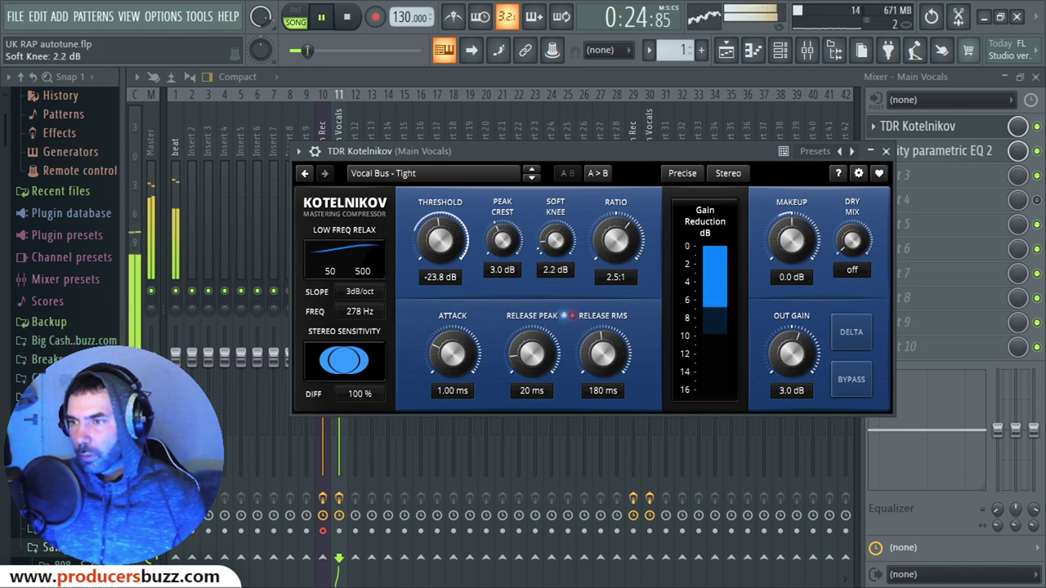
pyautogui.moveTo(563, 173); pyautogui.dragTo(564, 249)
pyautogui.press('space')
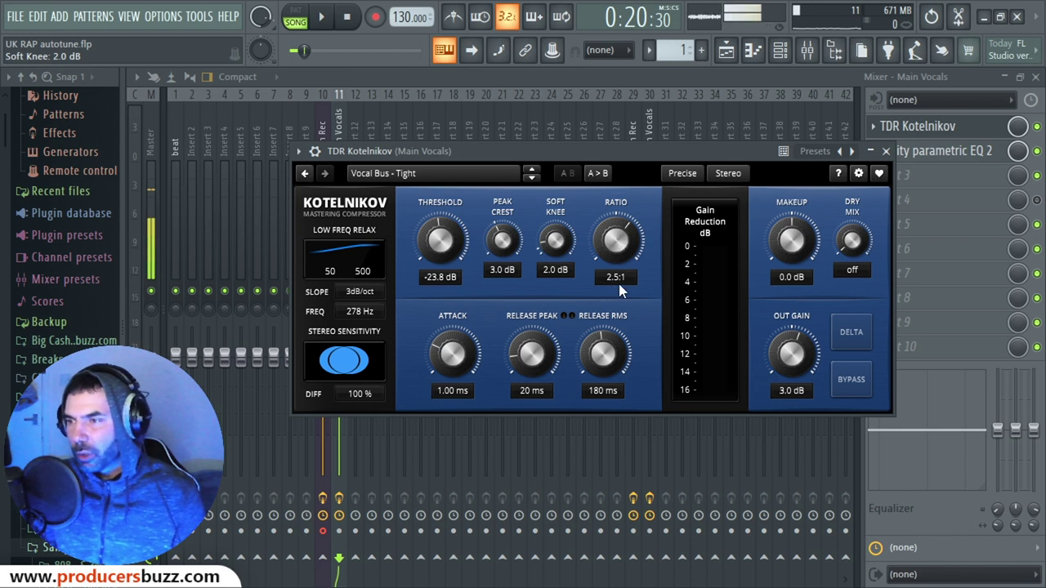
# - Compare playback of the vocals at ratios of 2.2:1 and 2.5:1, and set the compressor's ratio to 2.2:1
pyautogui.moveTo(617, 239); pyautogui.dragTo(617, 246)
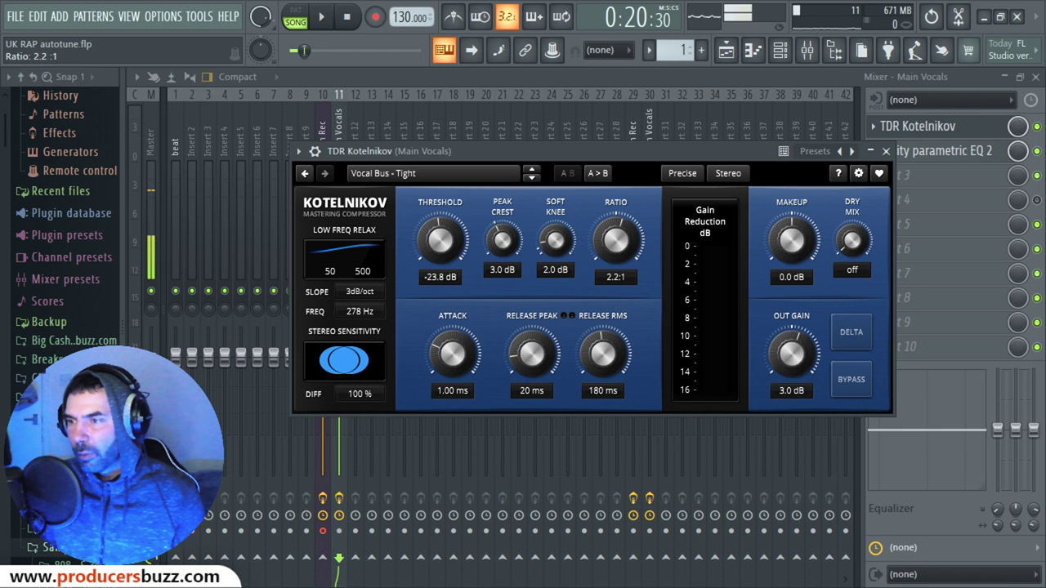
pyautogui.press('space')
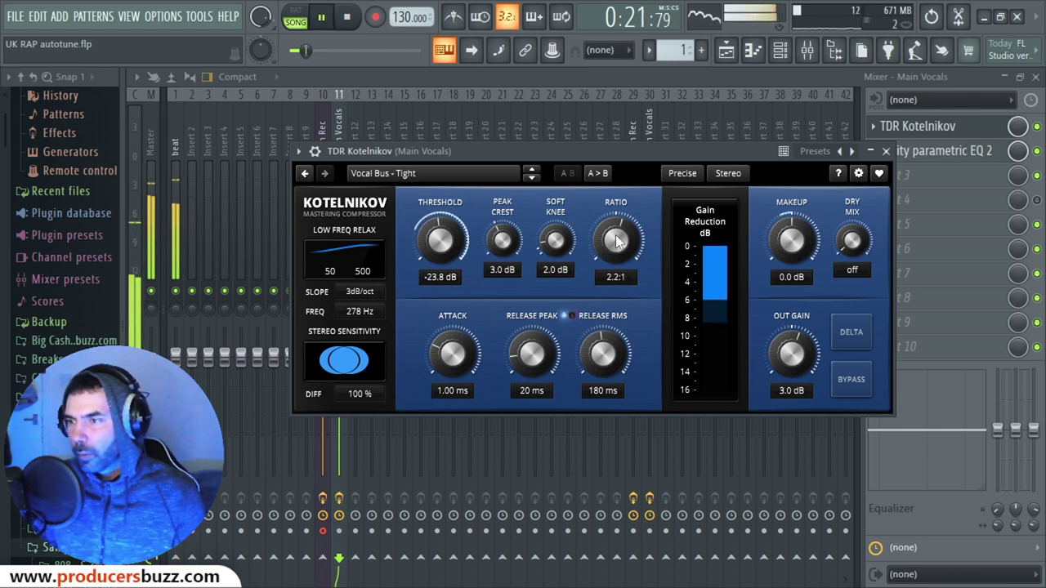
pyautogui.press('space')
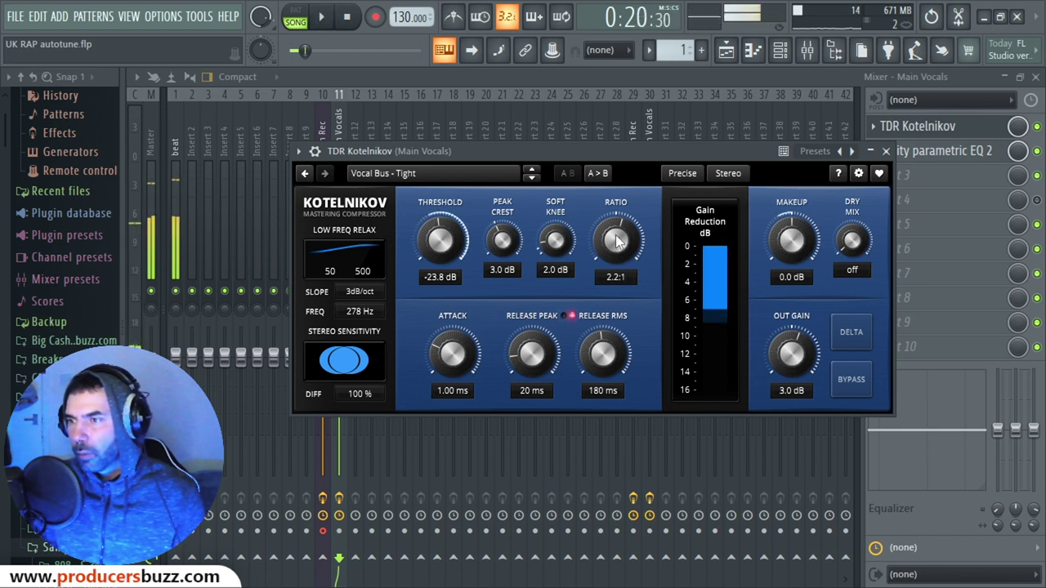
pyautogui.moveTo(615, 235); pyautogui.dragTo(616, 226)
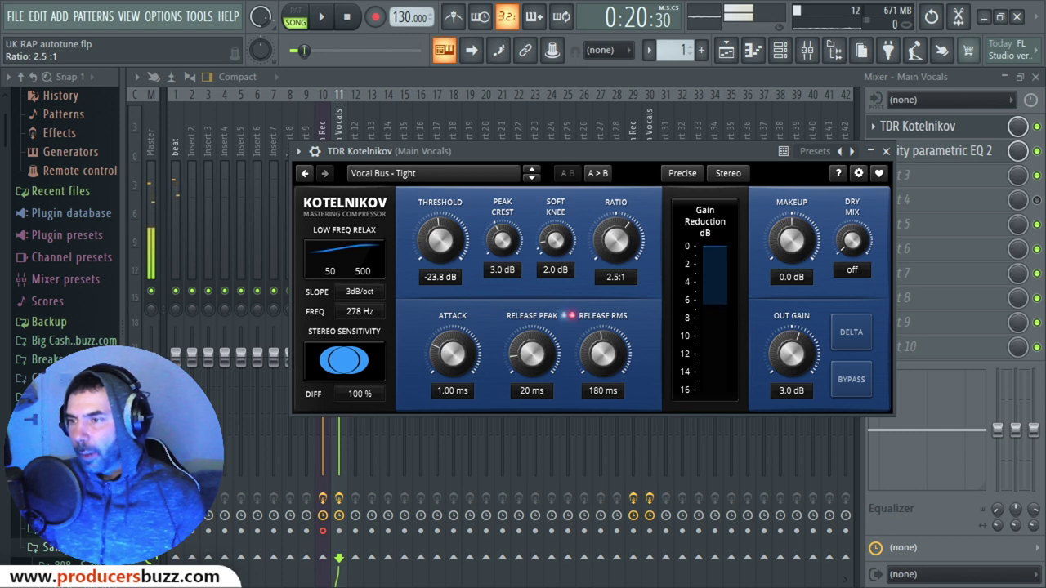
pyautogui.press('space')
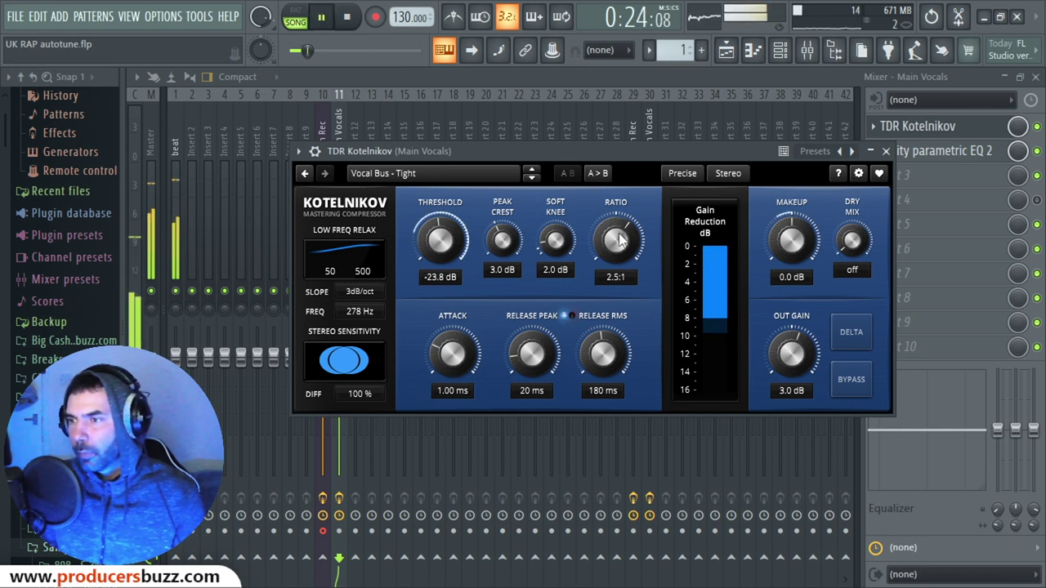
pyautogui.press('space')
pyautogui.moveTo(619, 237); pyautogui.dragTo(619, 246)
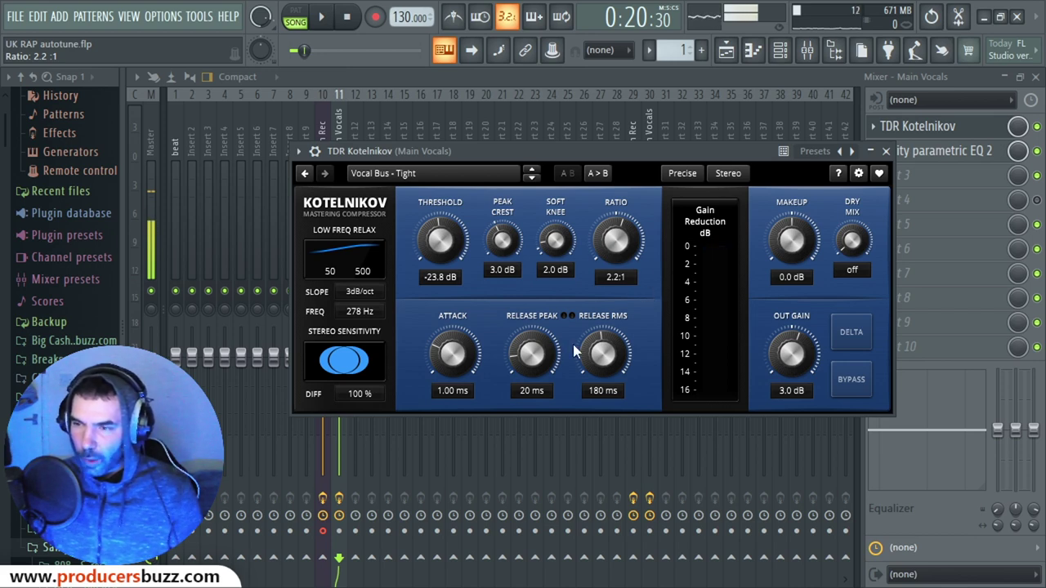
# - Switch the compressor preset to Drum Bus - Ger:Bra 2014 and back to Vocal Bus - Tight
pyautogui.click(459, 174)
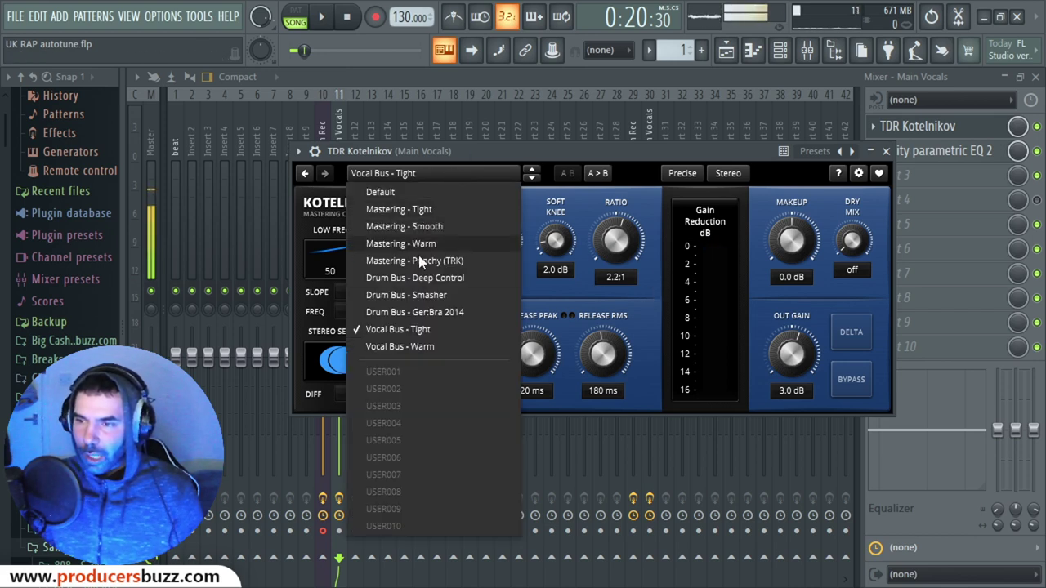
pyautogui.click(418, 314)
pyautogui.click(439, 174)
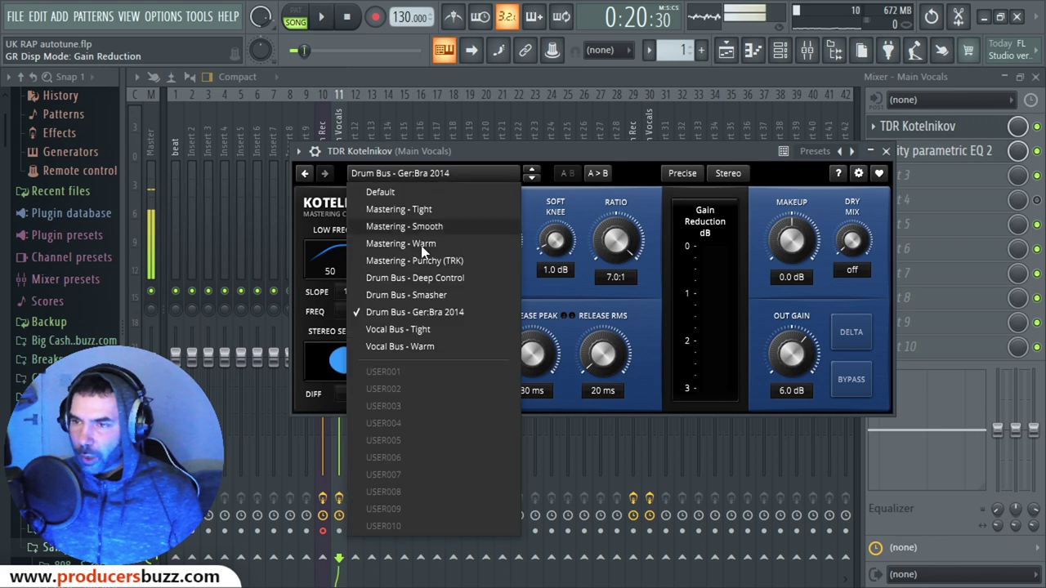
pyautogui.click(409, 330)
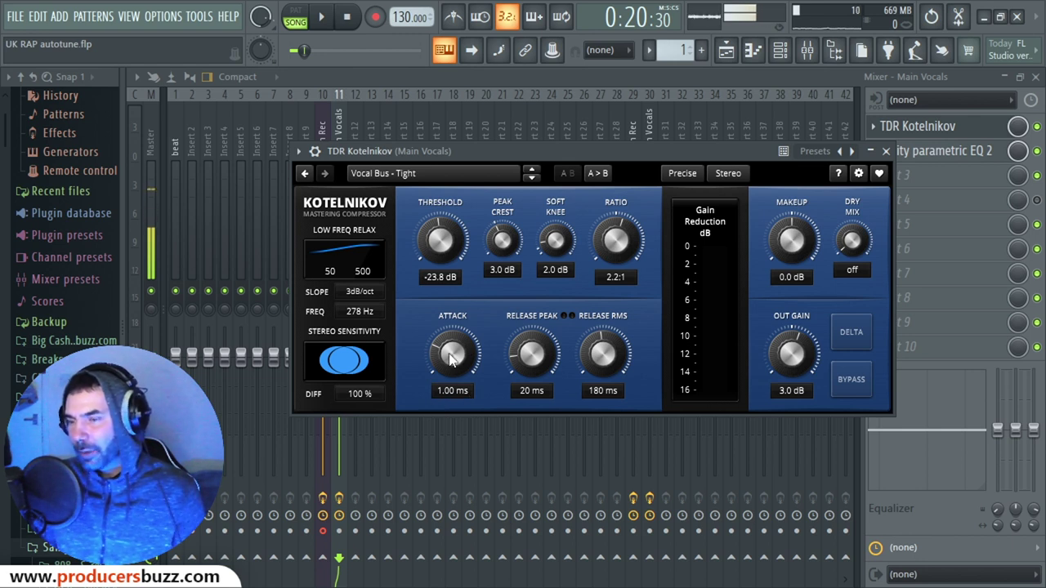
# - Audition the vocals with a 0.02 ms attack, set the attack to 1.0 ms, and play them again
pyautogui.moveTo(447, 353); pyautogui.dragTo(447, 417)
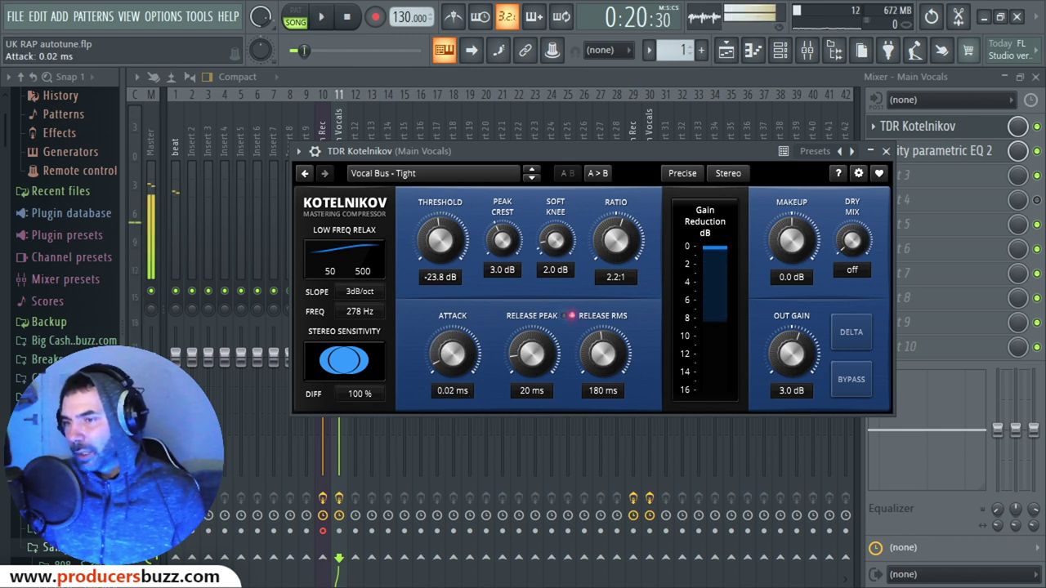
pyautogui.press('space')
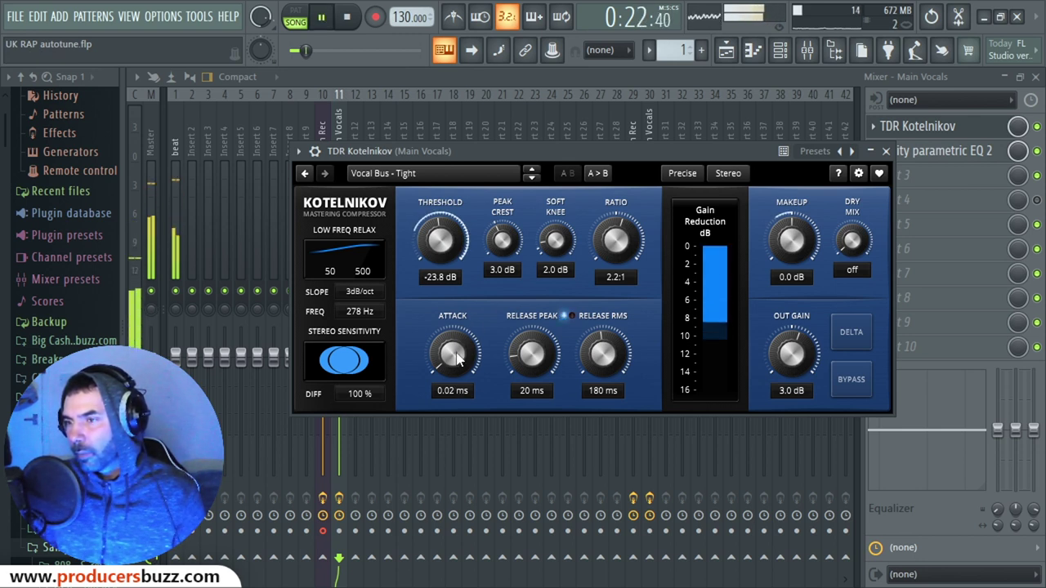
pyautogui.press('space')
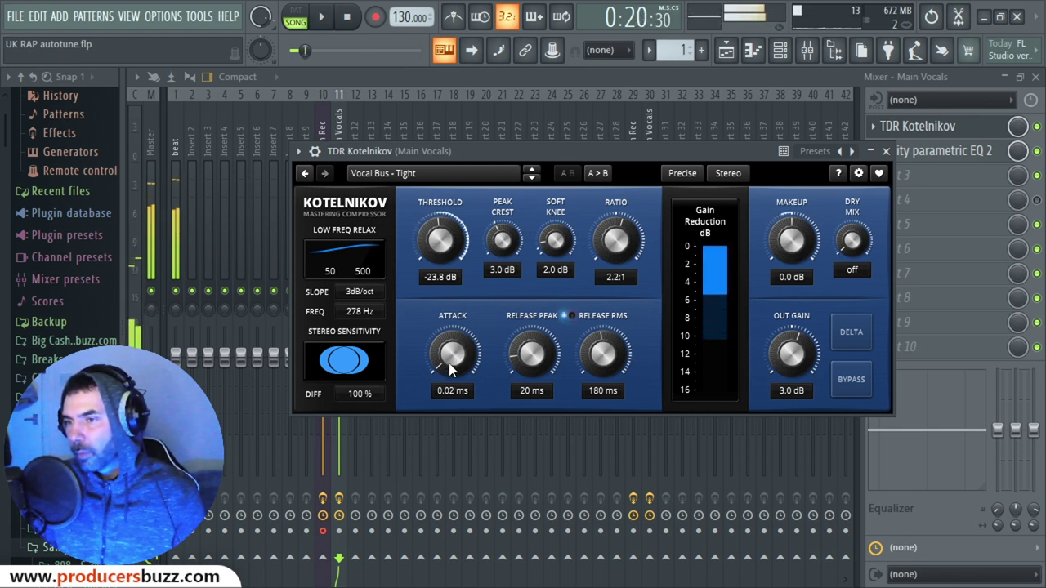
pyautogui.moveTo(452, 353); pyautogui.dragTo(452, 342)
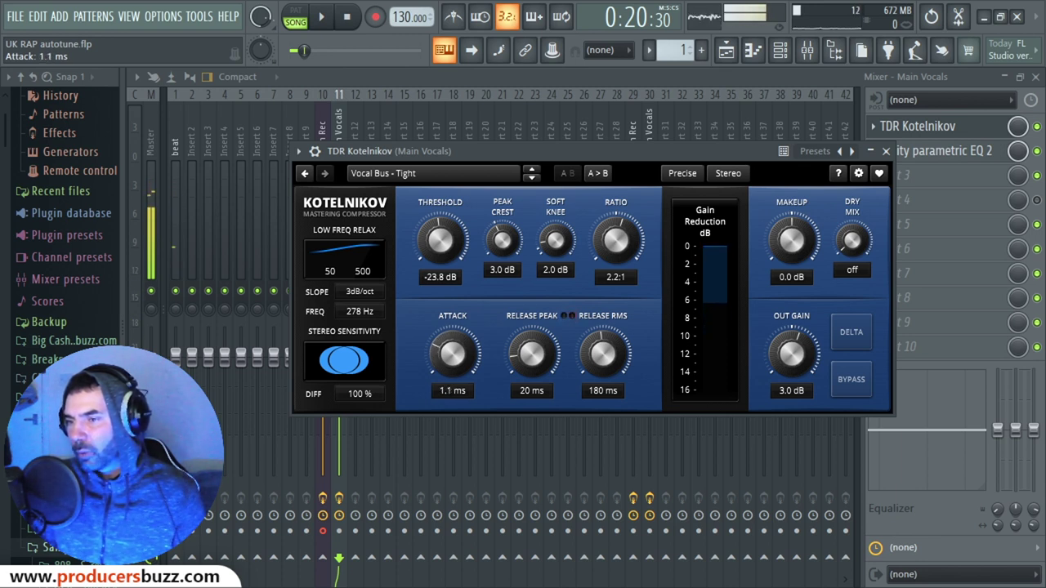
pyautogui.press('space')
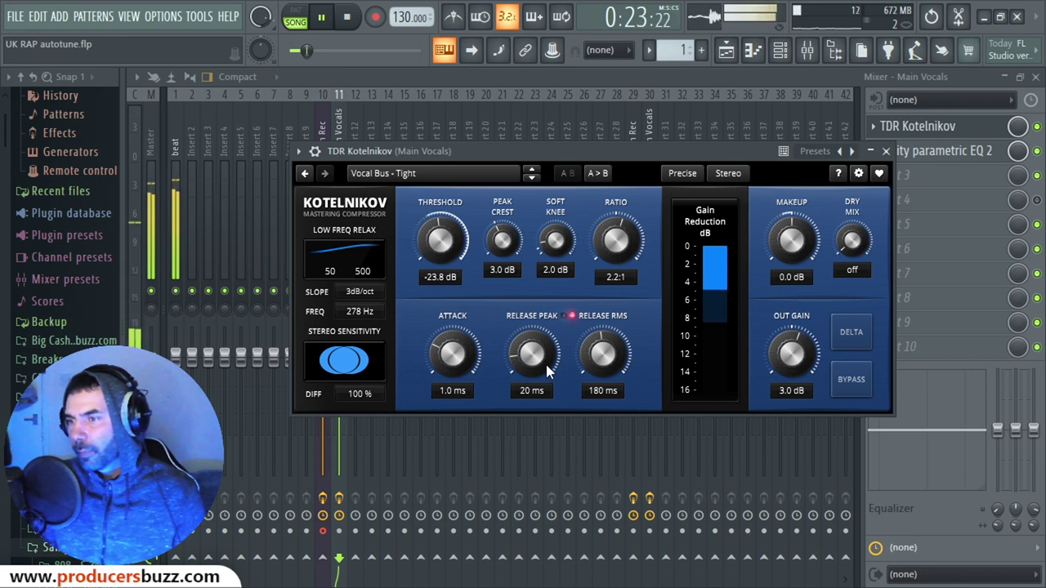
pyautogui.press('space')
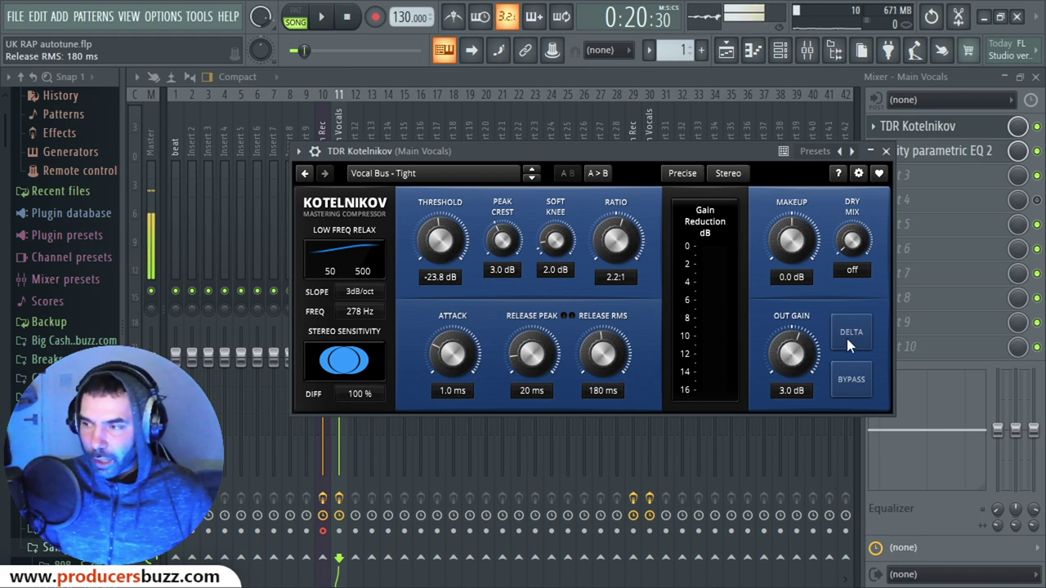
# - Switch the compressor's bypass on and off, and play the vocals while keeping the dry mix off
pyautogui.click(847, 388)
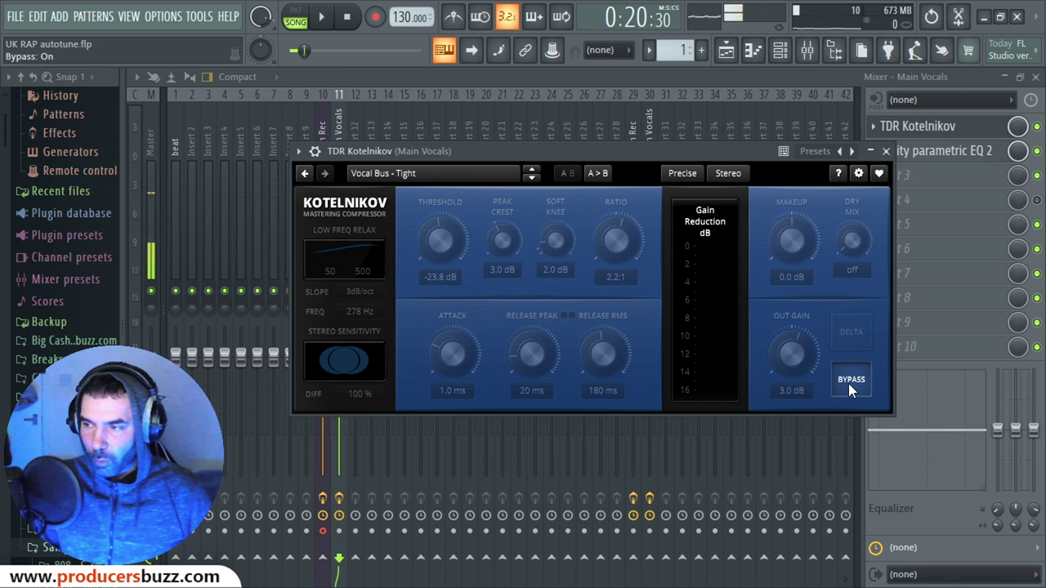
pyautogui.click(848, 383)
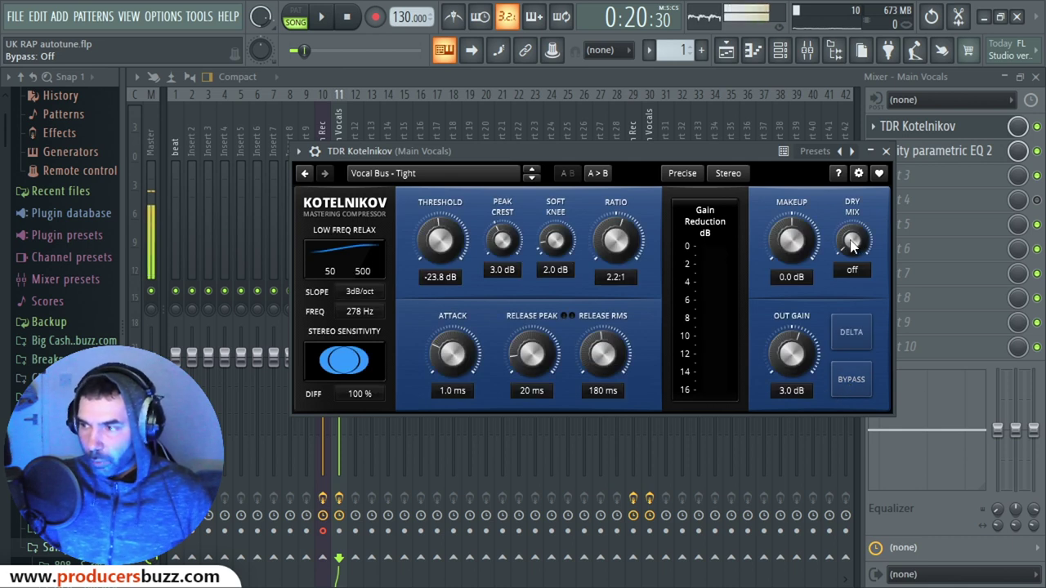
pyautogui.moveTo(852, 245); pyautogui.dragTo(858, 272)
pyautogui.press('space')
pyautogui.press('space')
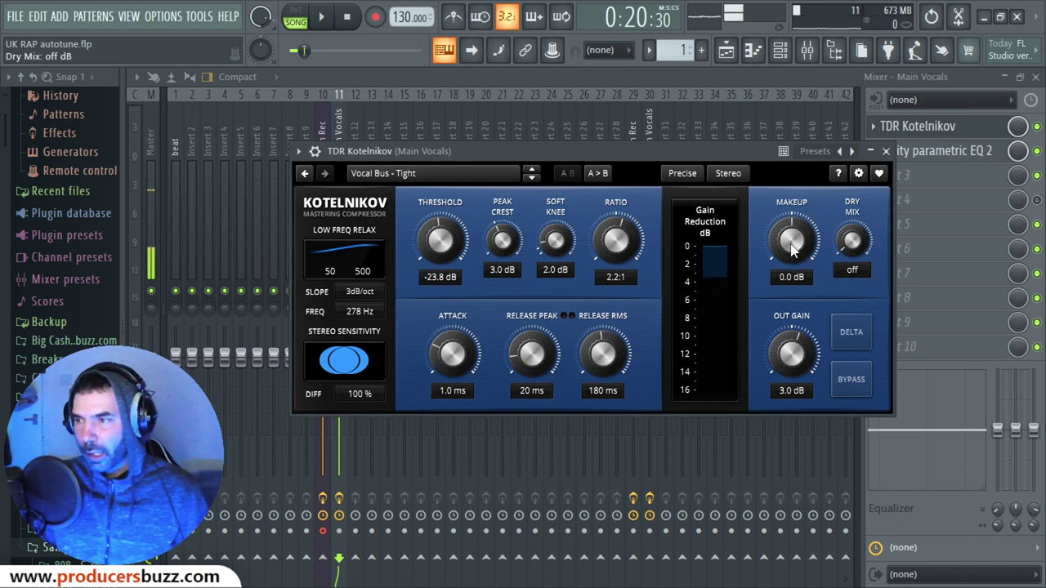
# - Audition the vocals with makeup gains of 1.9 dB and 7.4 dB, and set the makeup gain to 0.5 dB
pyautogui.press('space')
pyautogui.moveTo(791, 251)
pyautogui.mouseDown()
pyautogui.moveTo(791, 219)
pyautogui.moveTo(791, 309)
pyautogui.moveTo(792, 251)
pyautogui.mouseUp()
pyautogui.press('space')
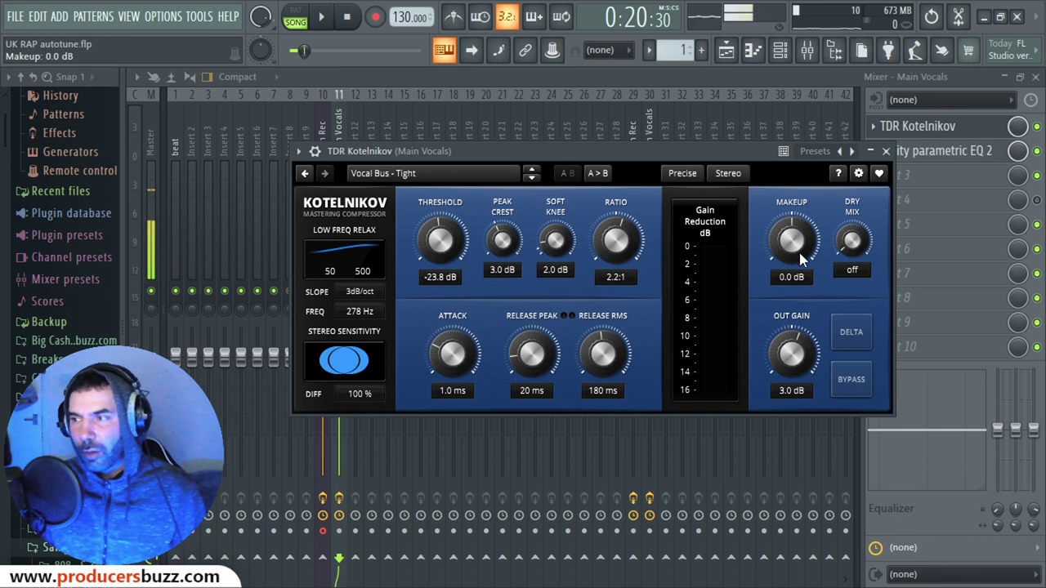
pyautogui.moveTo(793, 251); pyautogui.dragTo(799, 237)
pyautogui.press('space')
pyautogui.press('space')
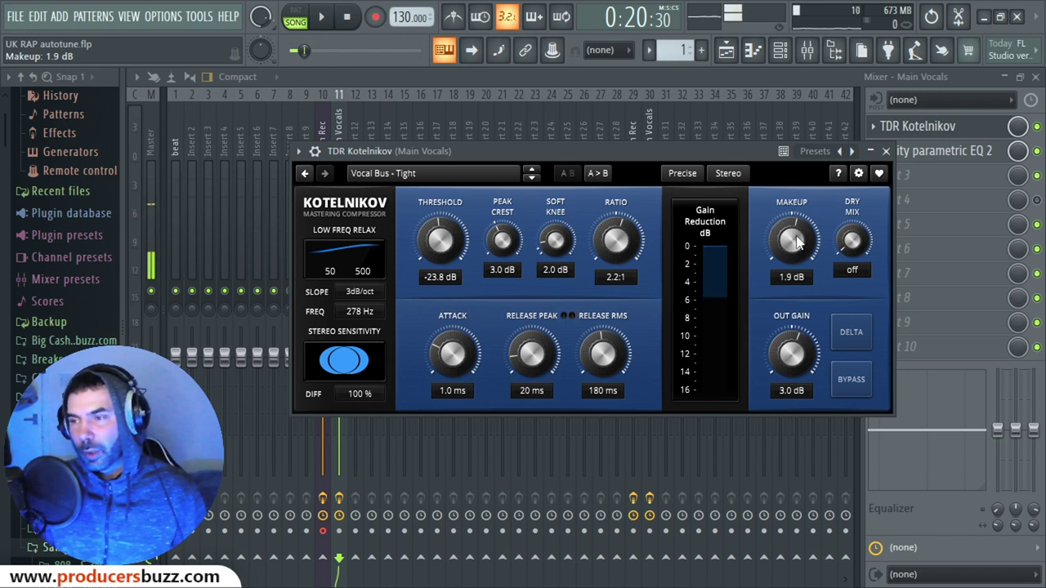
pyautogui.moveTo(799, 239); pyautogui.dragTo(798, 208)
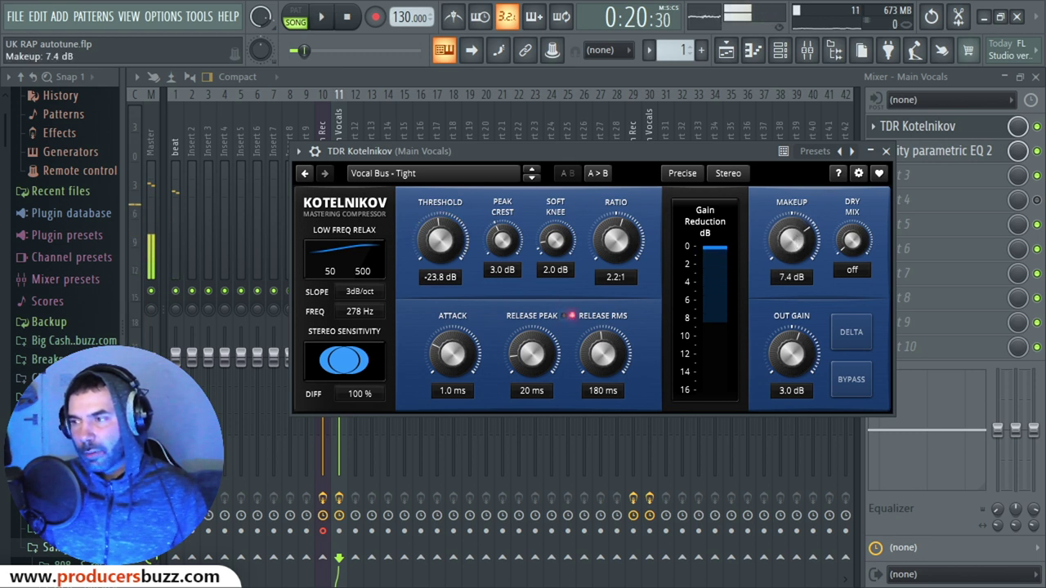
pyautogui.press('space')
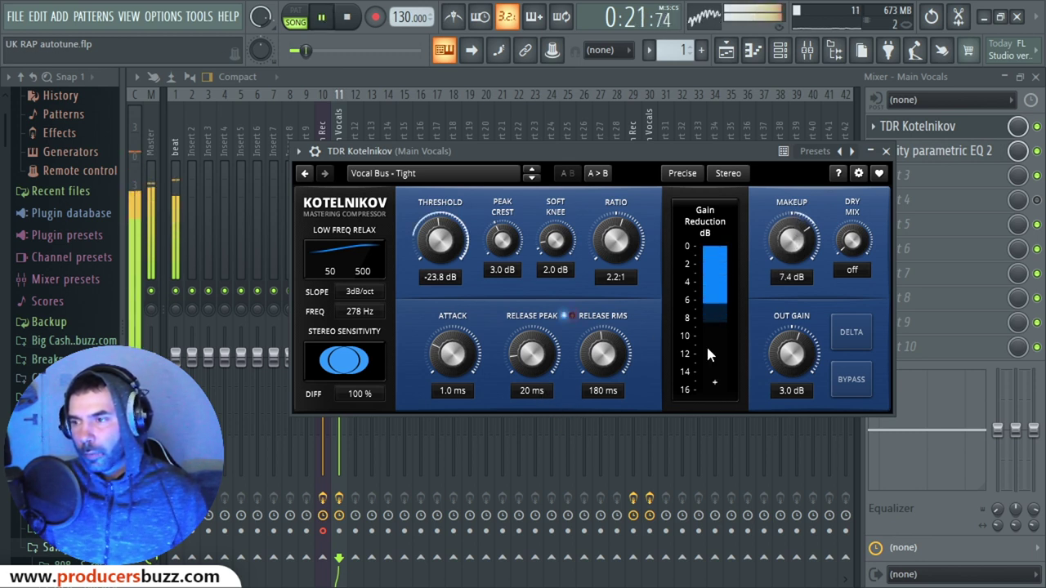
pyautogui.press('space')
pyautogui.moveTo(791, 240); pyautogui.dragTo(791, 277)
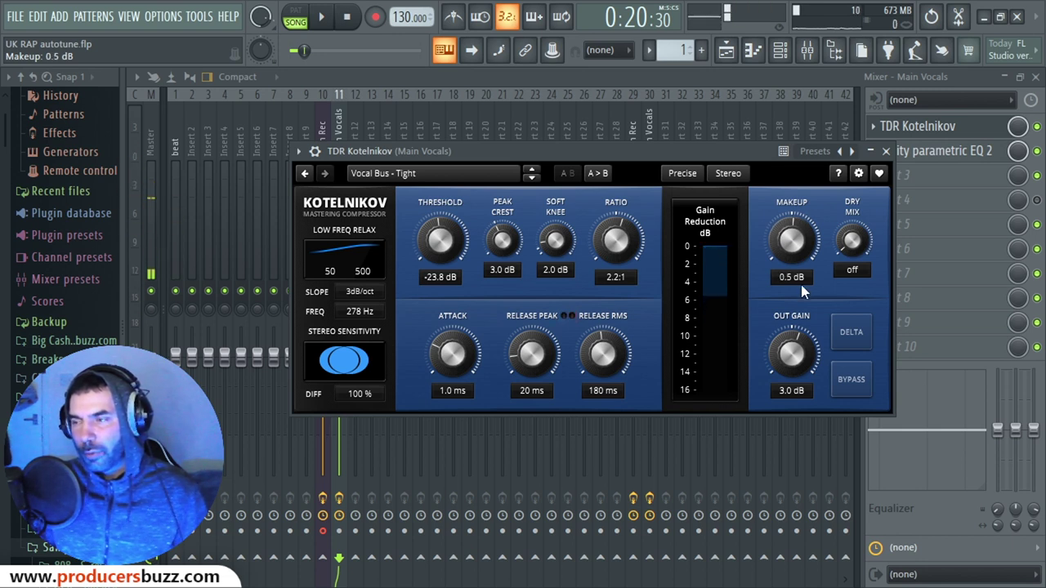
# - Close the compressor window and compare playback of the vocals with TDR Kotelnikov disabled and enabled on the Main Vocals channel
pyautogui.press('space')
pyautogui.click(886, 152)
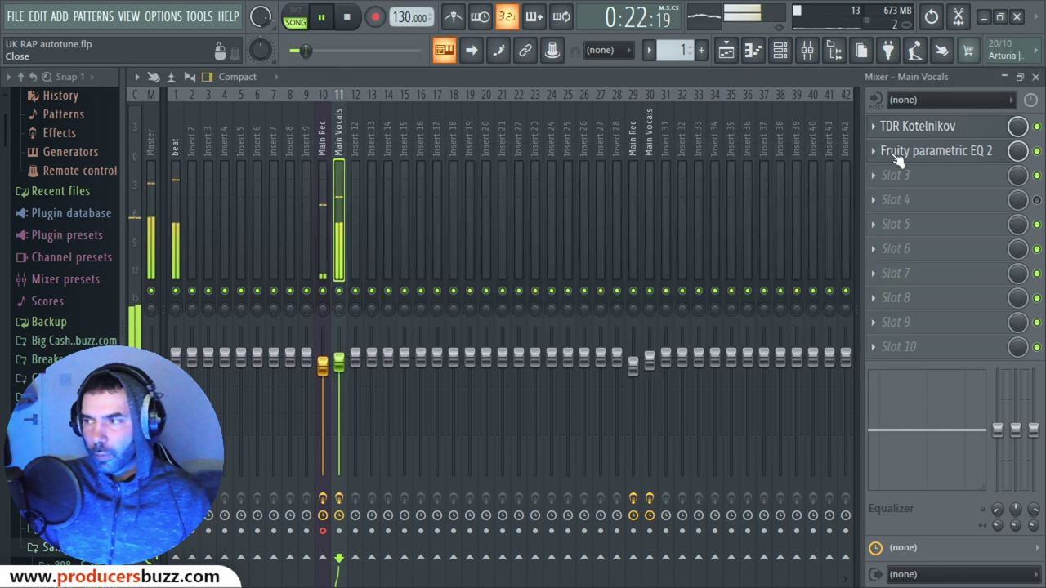
pyautogui.press('space')
pyautogui.click(1036, 126)
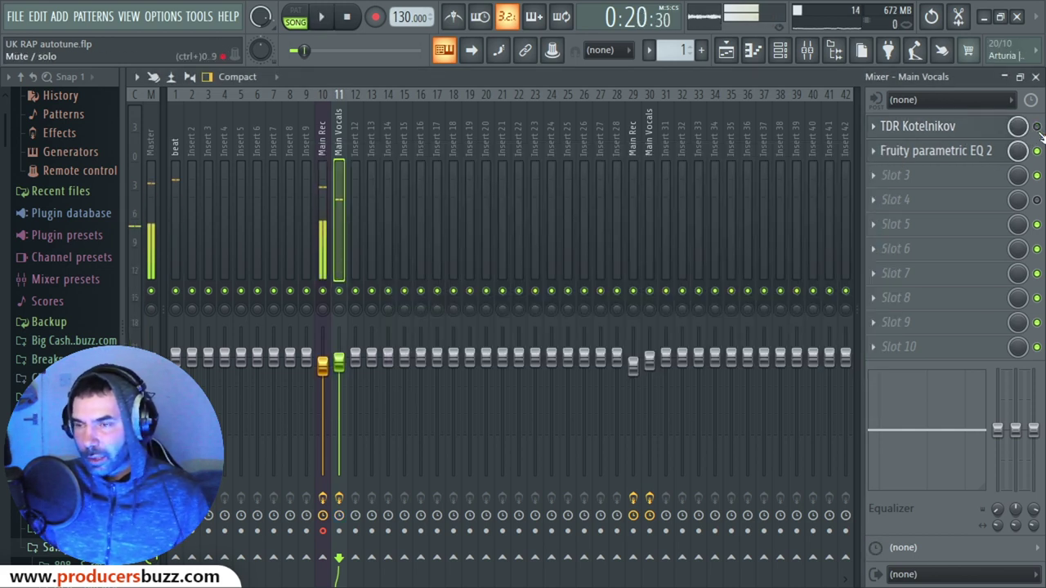
pyautogui.press('space')
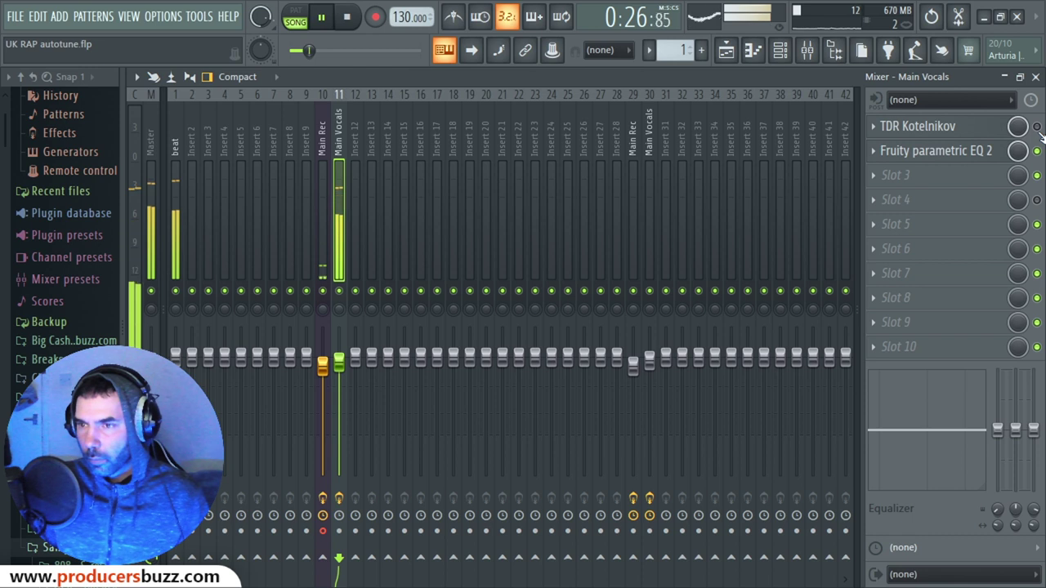
pyautogui.press('space')
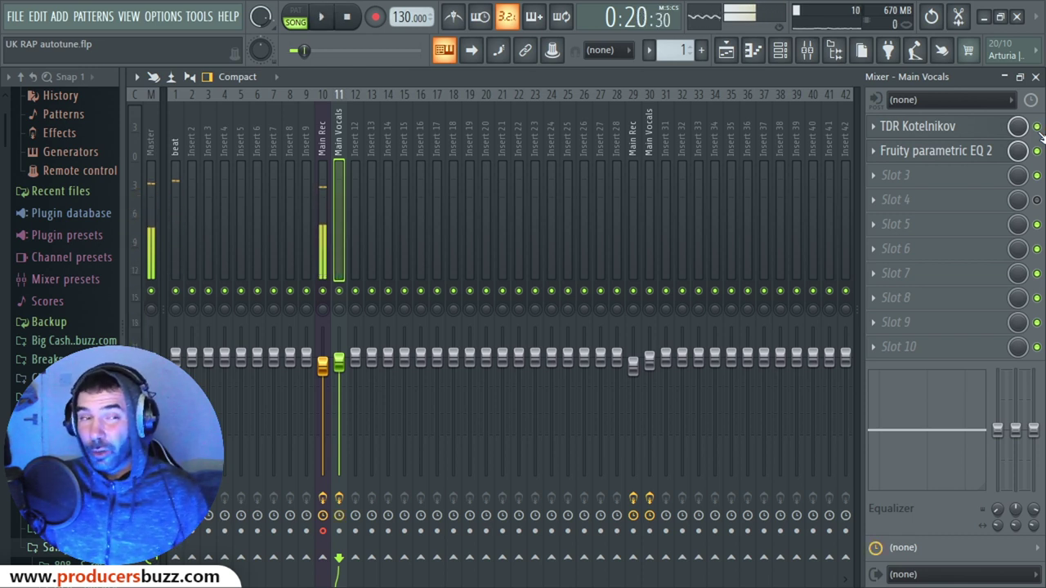
pyautogui.press('space')
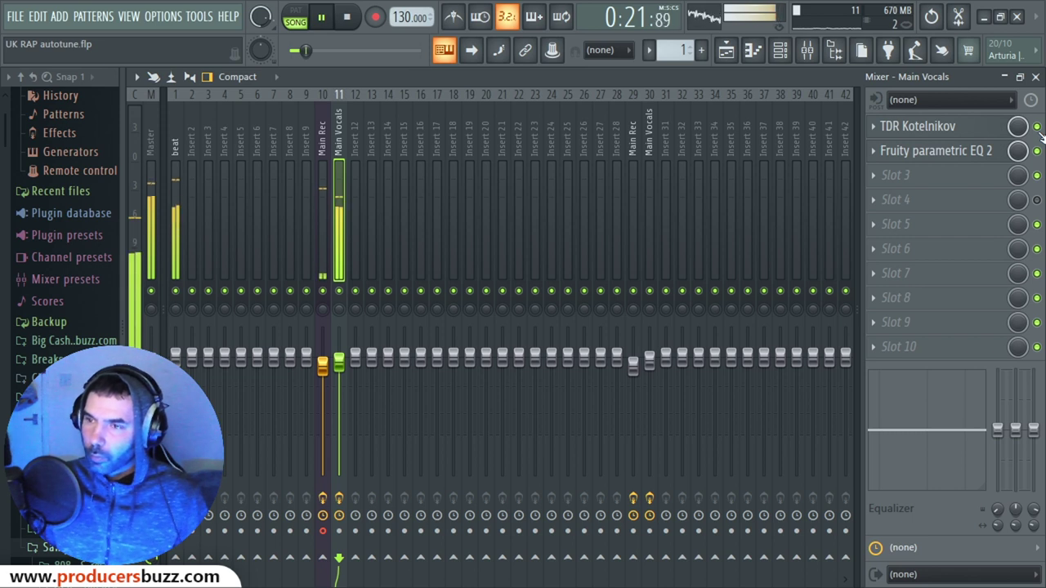
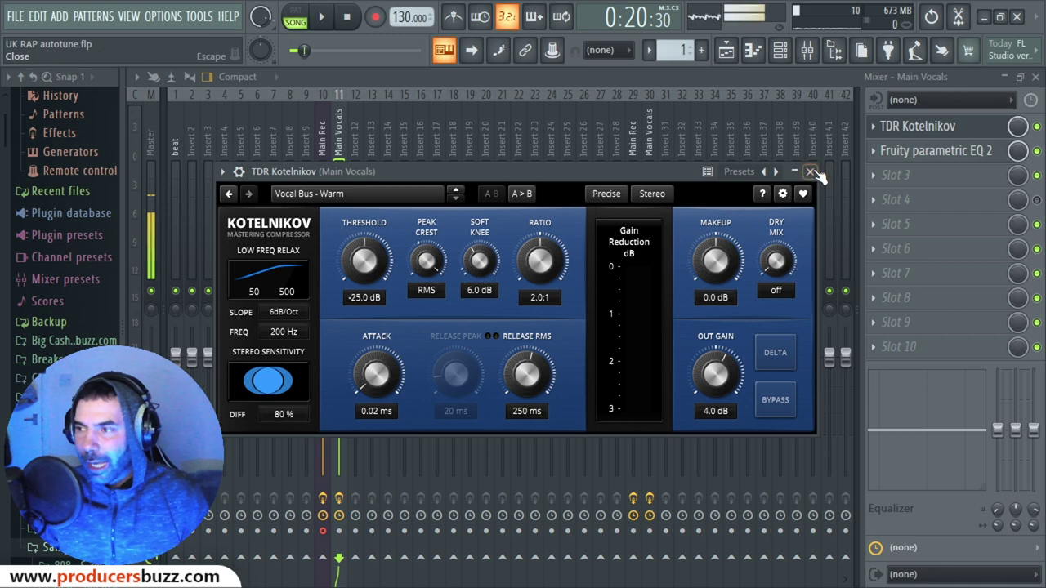
# - Close the compressor window and start playback in the playlist from just before bar 12, near the start of the vocal clip
pyautogui.click(810, 171)
pyautogui.click(725, 50)
pyautogui.click(417, 112)
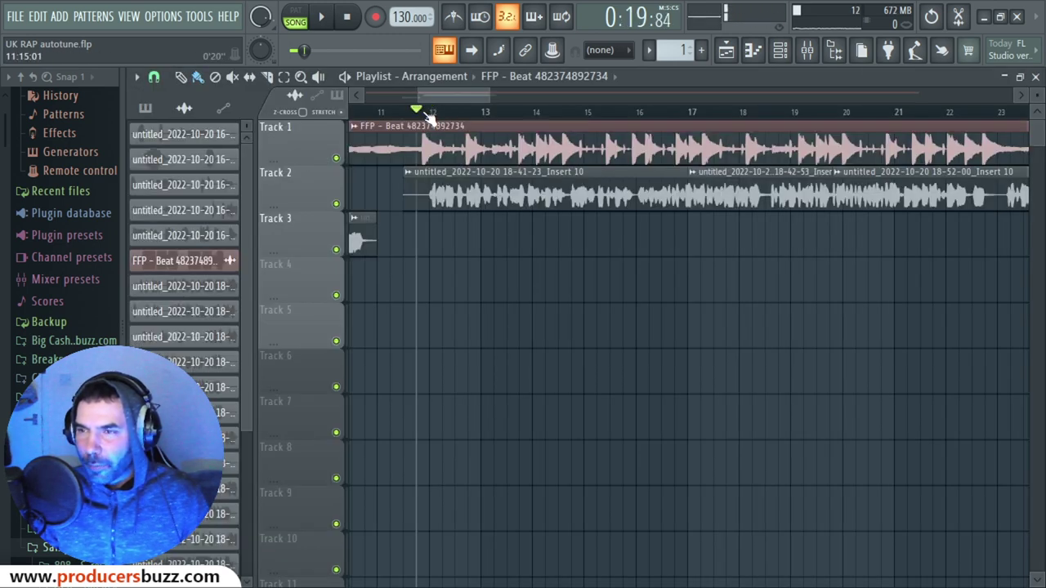
pyautogui.press('space')
# - Open TDR Kotelnikov on the Main Vocals channel, audition the Vocal Bus - Tight preset during playback, and reload Vocal Bus - Warm
pyautogui.click(808, 50)
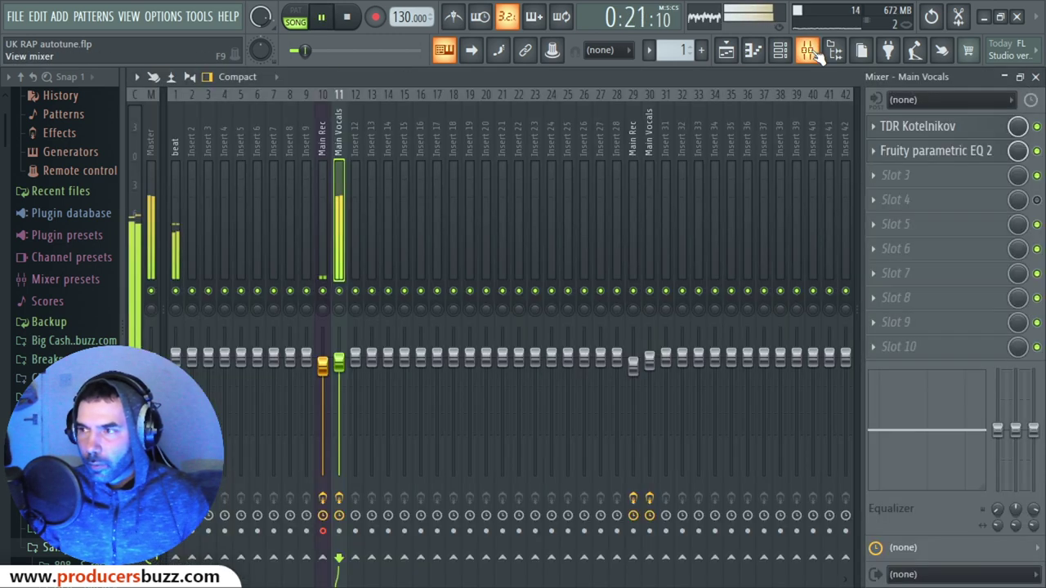
pyautogui.click(985, 127)
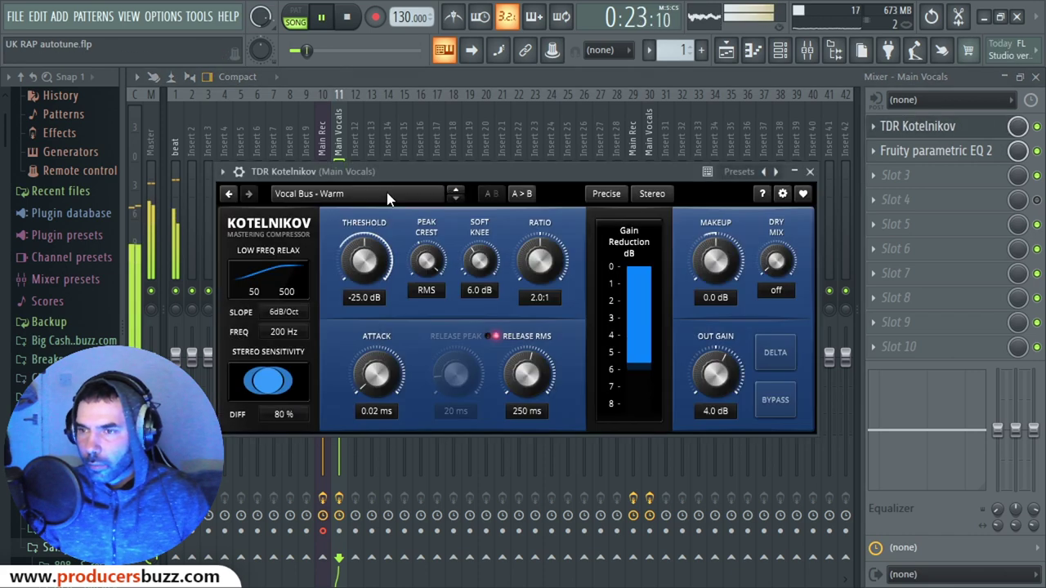
pyautogui.click(352, 194)
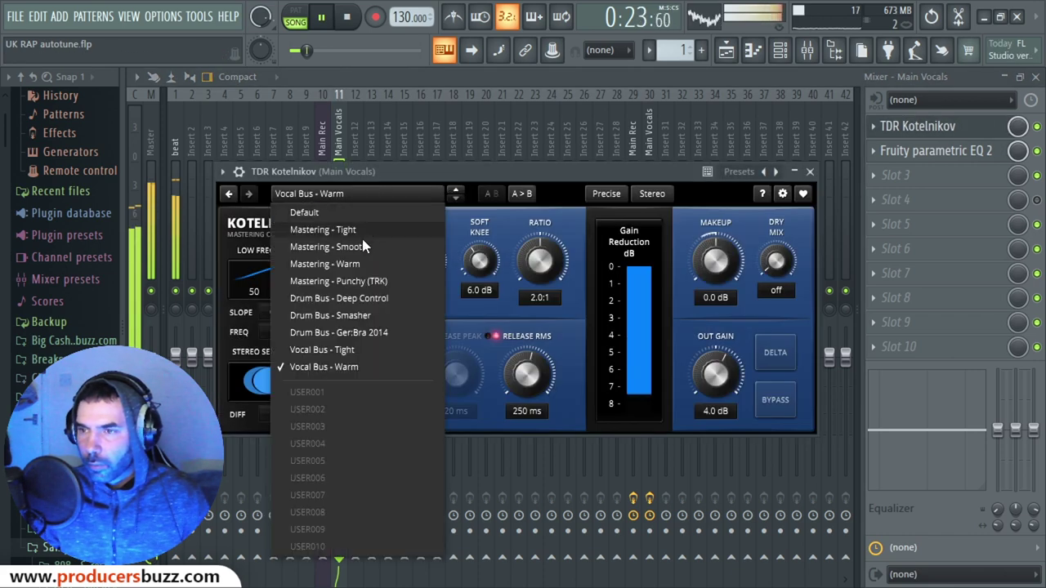
pyautogui.click(352, 352)
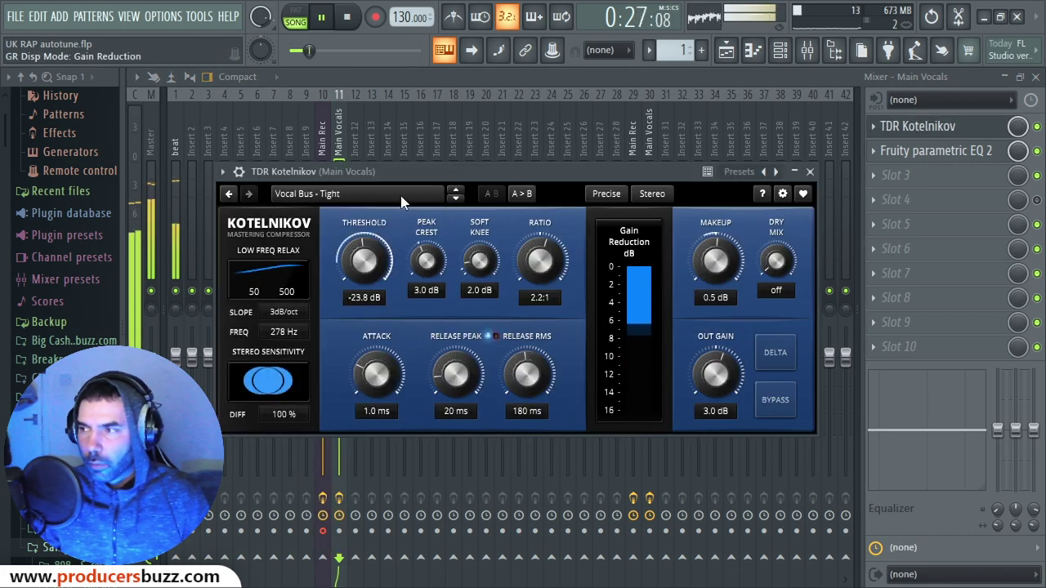
pyautogui.click(400, 193)
pyautogui.click(341, 368)
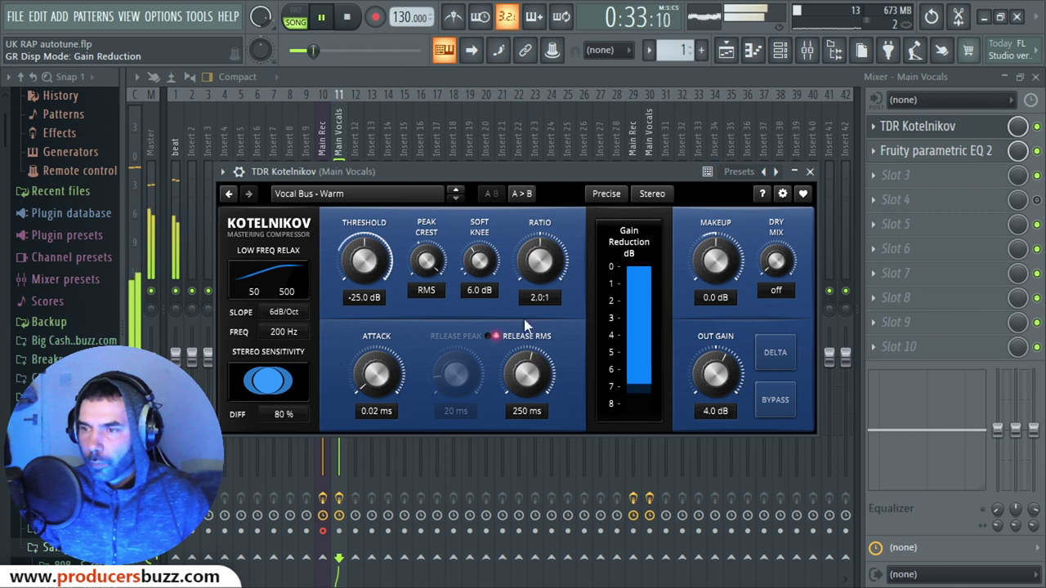
pyautogui.press('space')
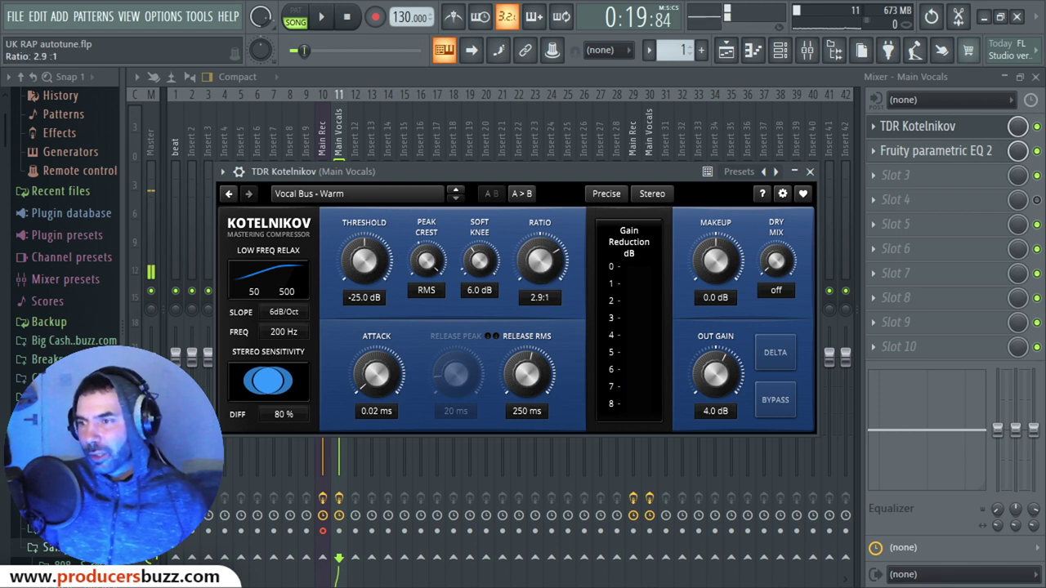
# - Audition the vocals with compressor ratios of 3.9:1 and 2.5:1, and set the ratio to 2.2:1
pyautogui.press('space')
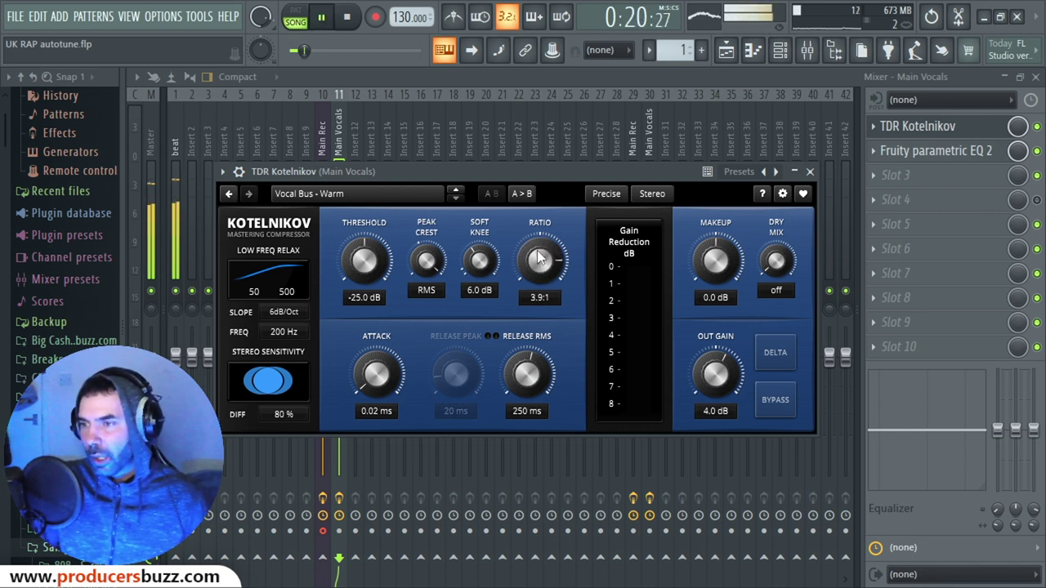
pyautogui.moveTo(539, 242); pyautogui.dragTo(546, 262)
pyautogui.press('space')
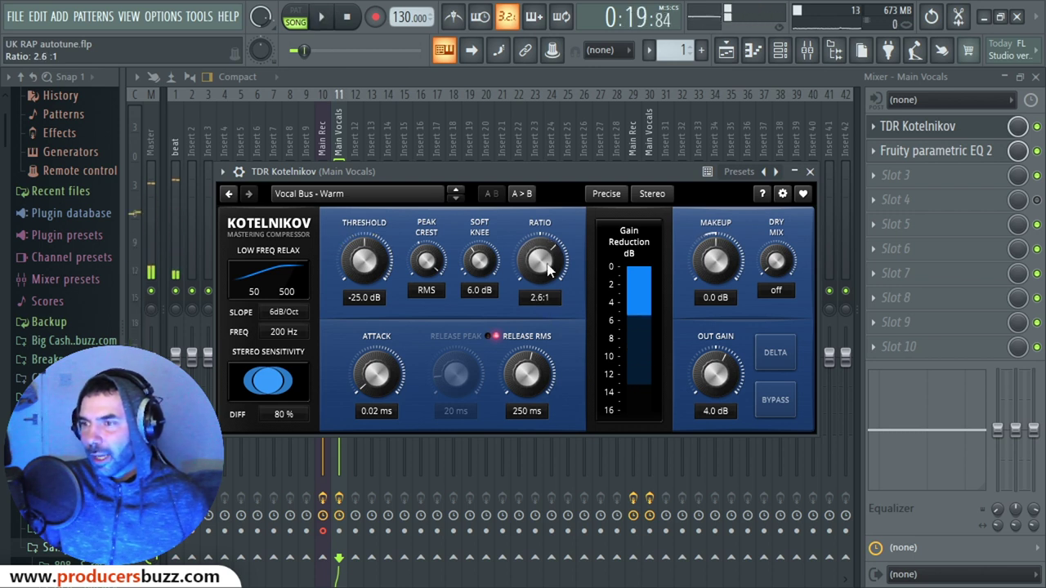
pyautogui.press('space')
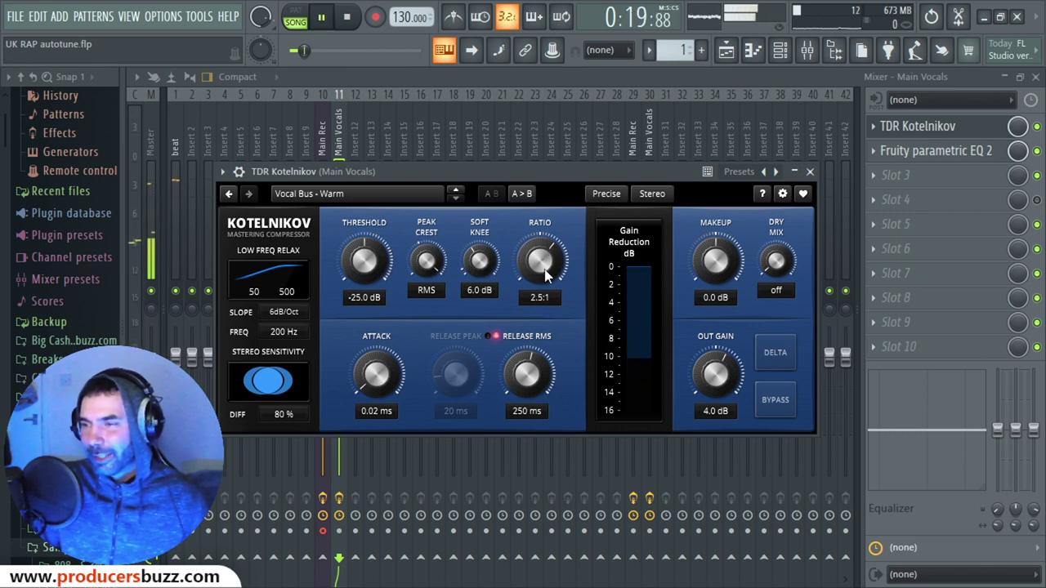
pyautogui.press('space')
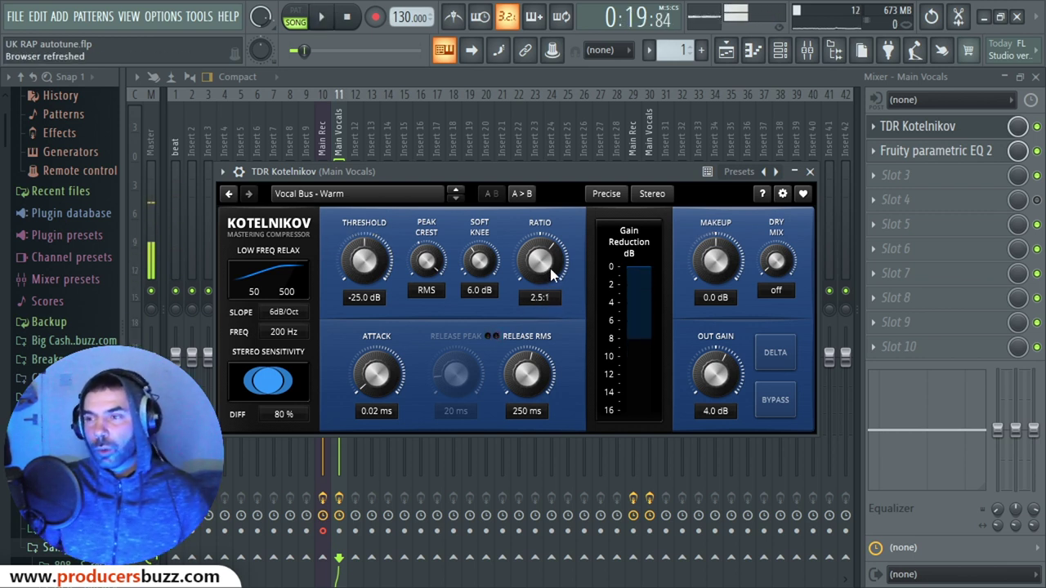
pyautogui.scroll(-1, 539, 260)
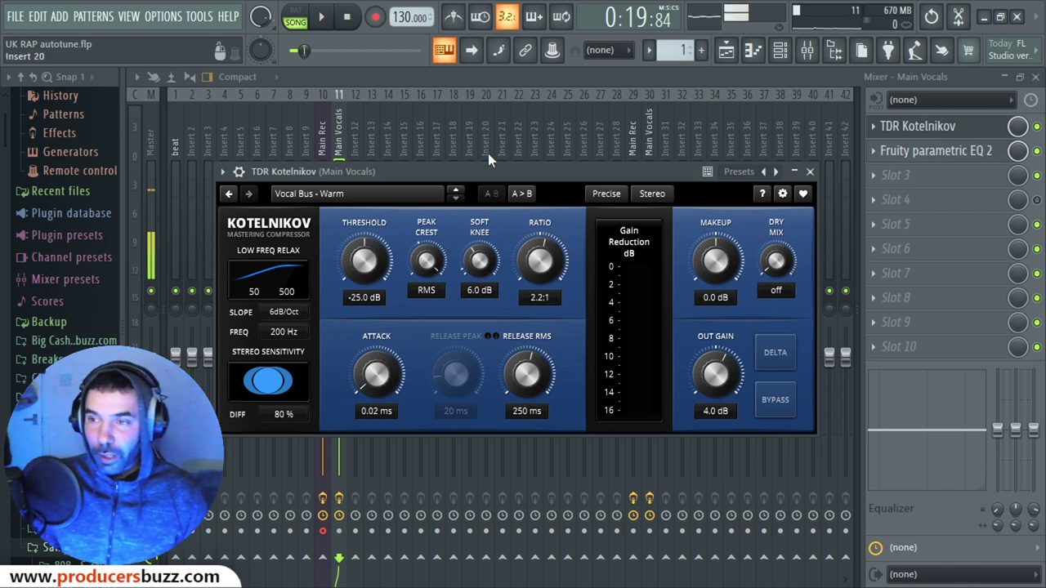
pyautogui.moveTo(487, 152); pyautogui.dragTo(510, 136)
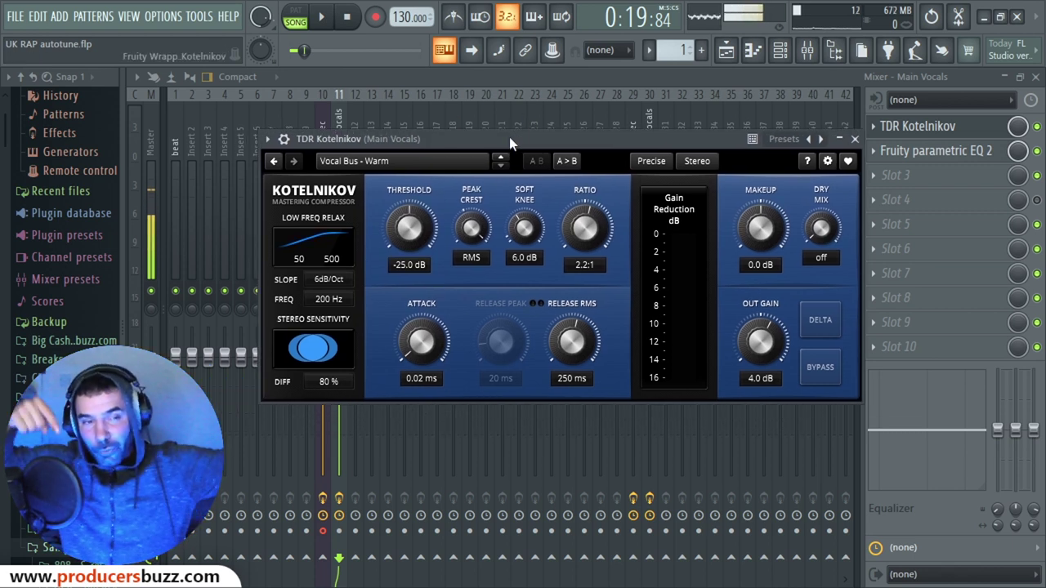